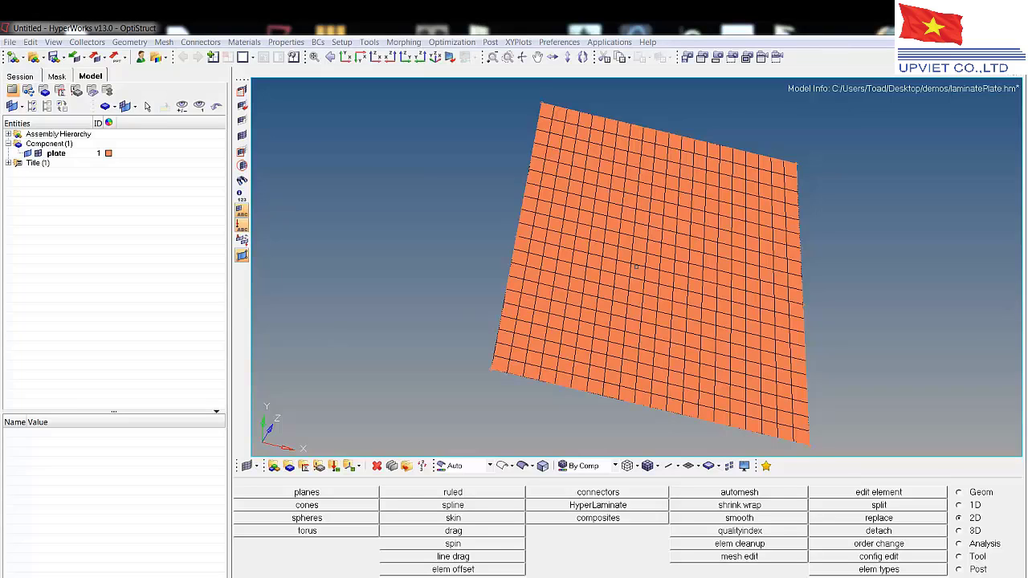
Switch to Paint, examine the sketch of the numbered ply layout, and return to the HyperWorks model.
mouse_move(241, 171)
left_mouse_down()
mouse_move(493, 88)
mouse_move(647, 102)
left_mouse_up()
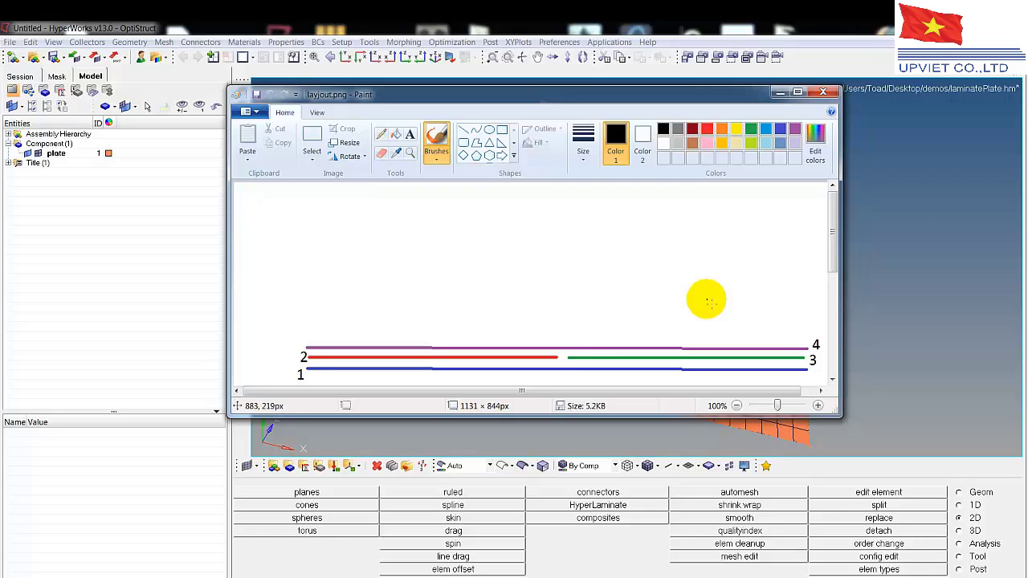
scroll(833, 285, "down", 2)
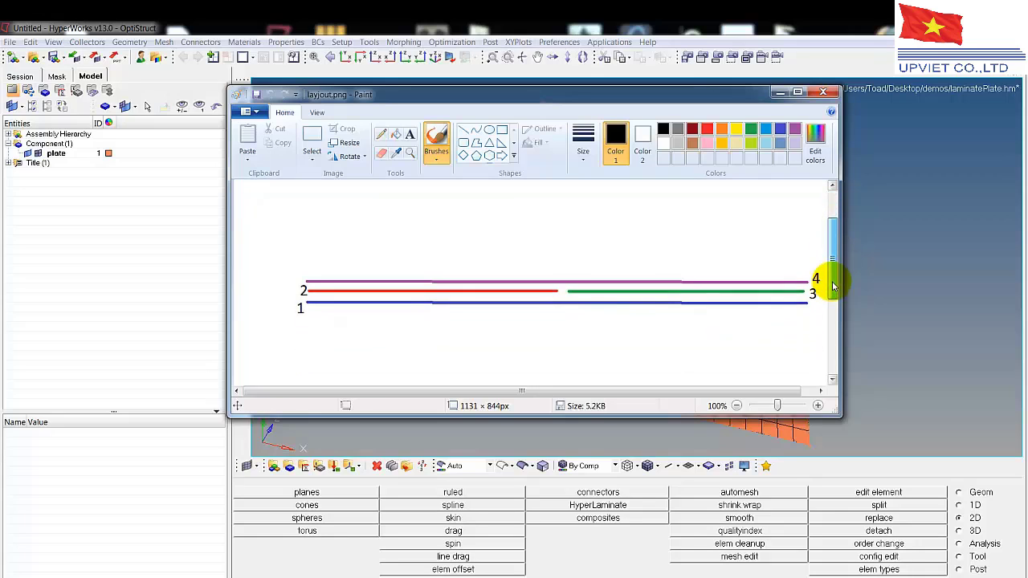
left_click_drag(833, 285, 834, 283)
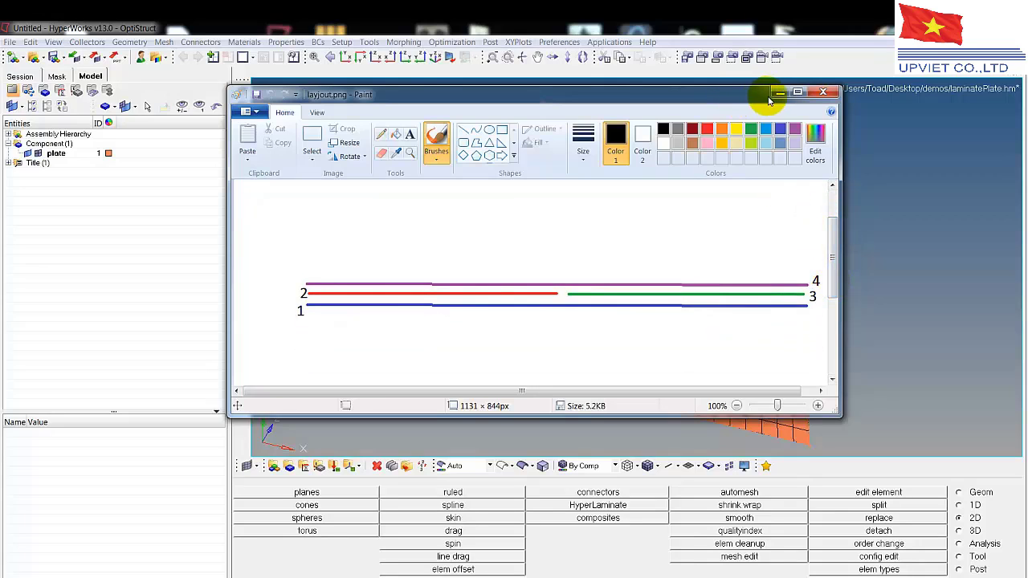
left_click(778, 93)
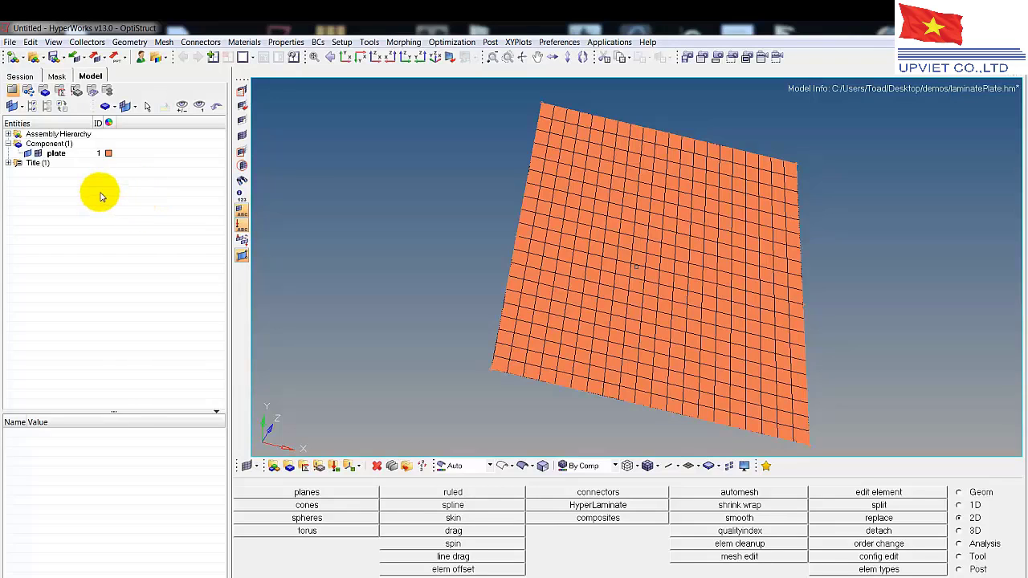
Import the material database model MTRLdatabase.hm into the current plate model.
left_click(8, 42)
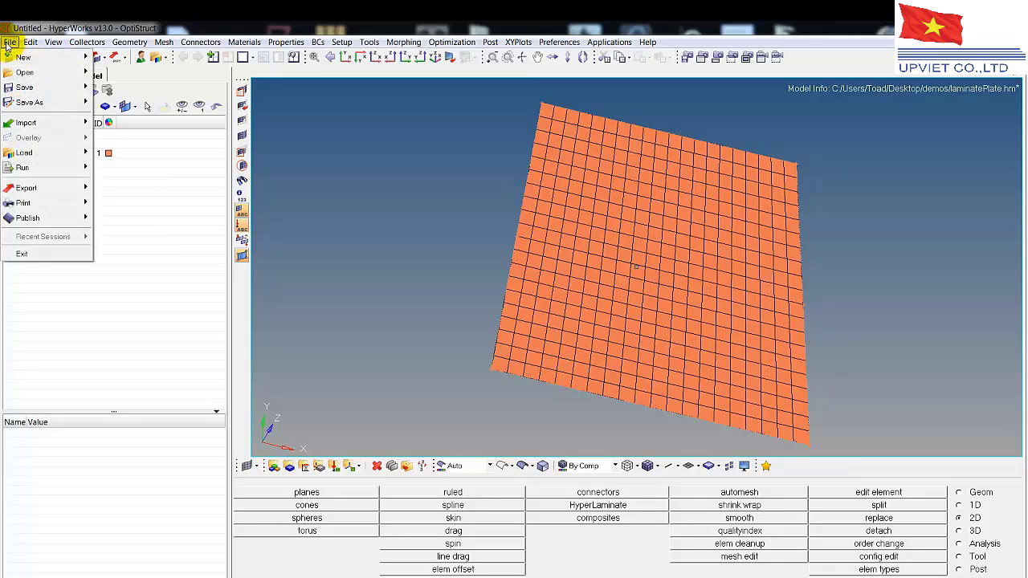
mouse_move(24, 122)
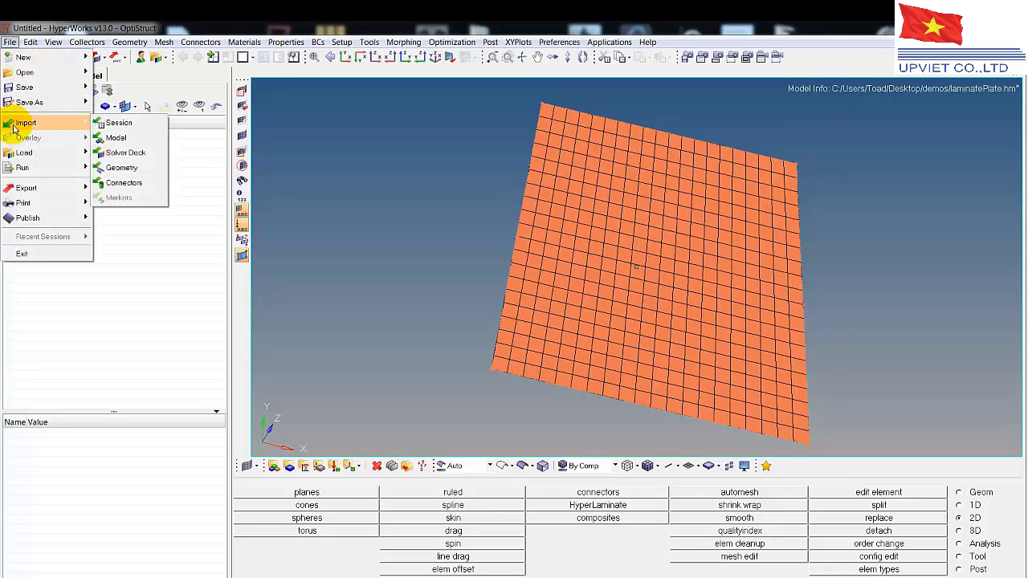
left_click(127, 138)
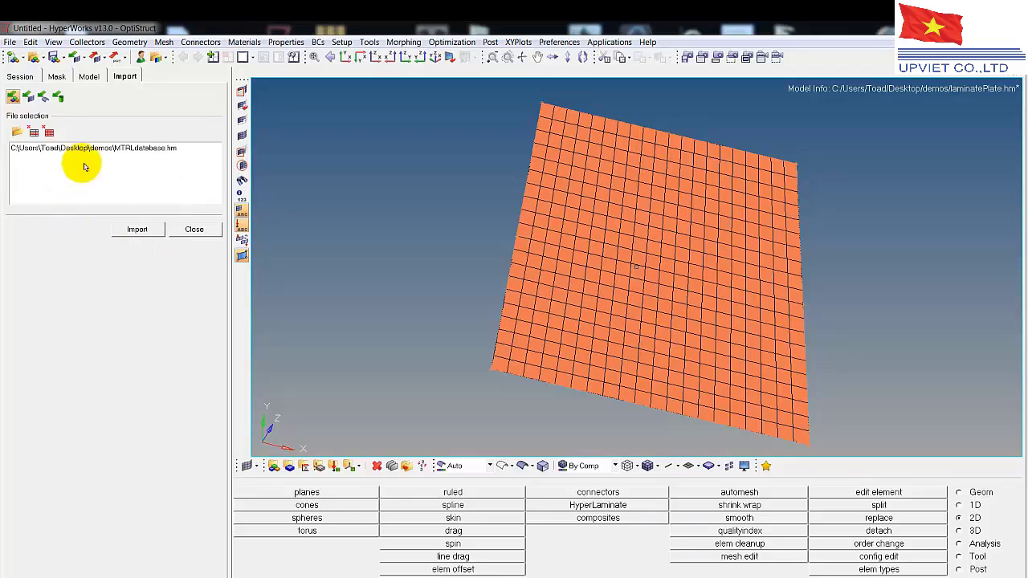
left_click(91, 150)
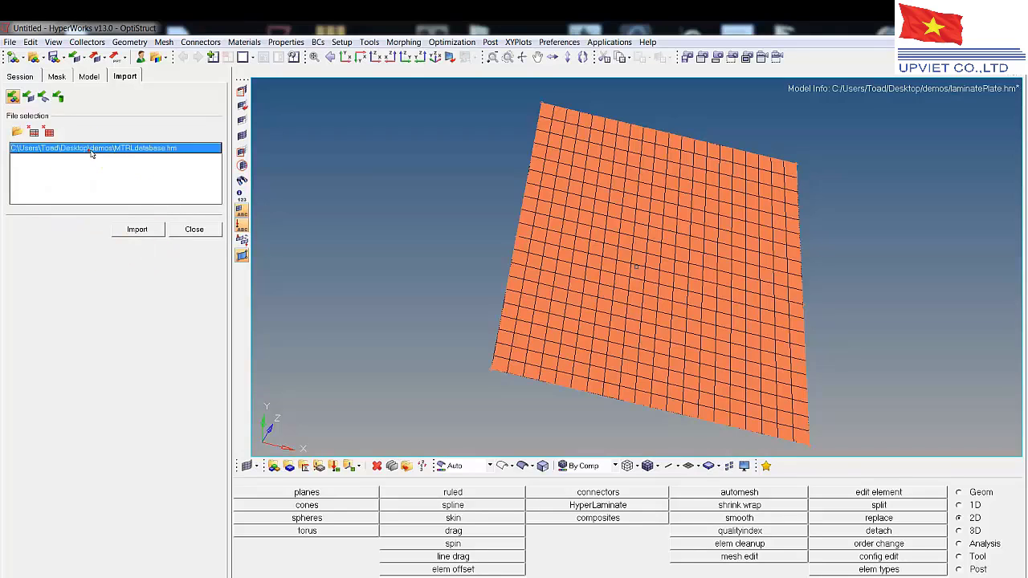
left_click(140, 232)
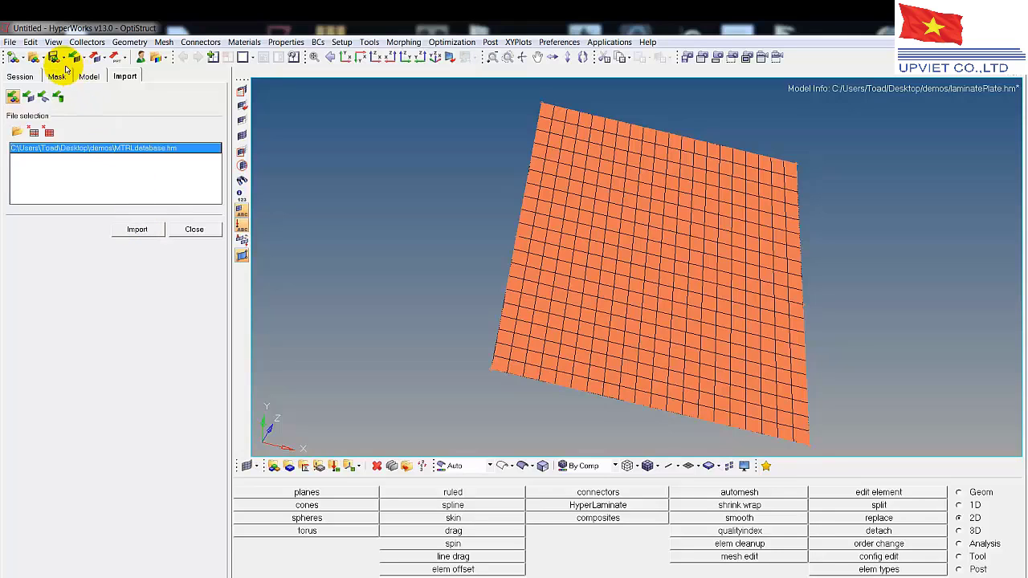
Examine the card image and elastic constants of the imported Carbon material.
left_click(90, 77)
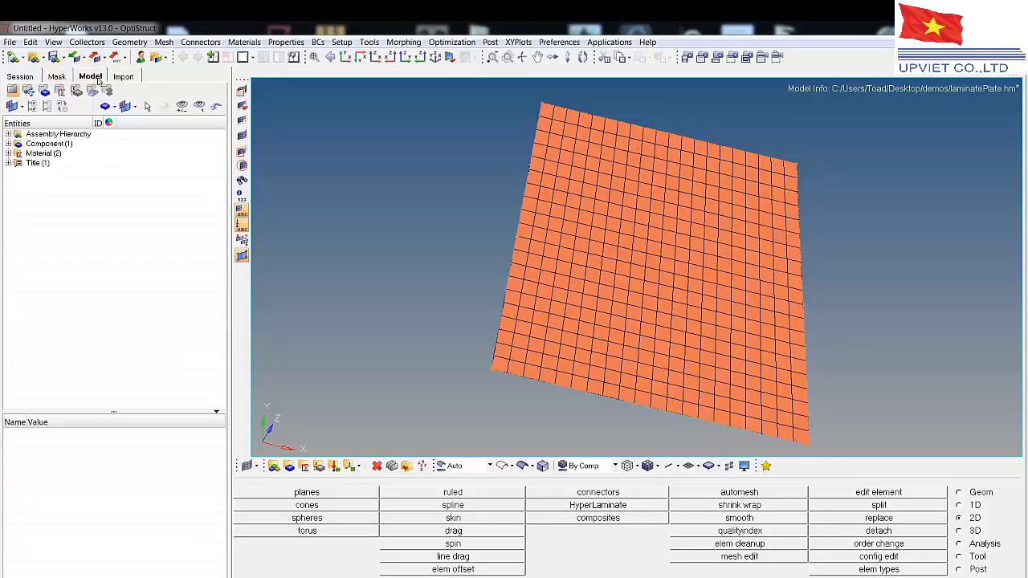
left_click(8, 153)
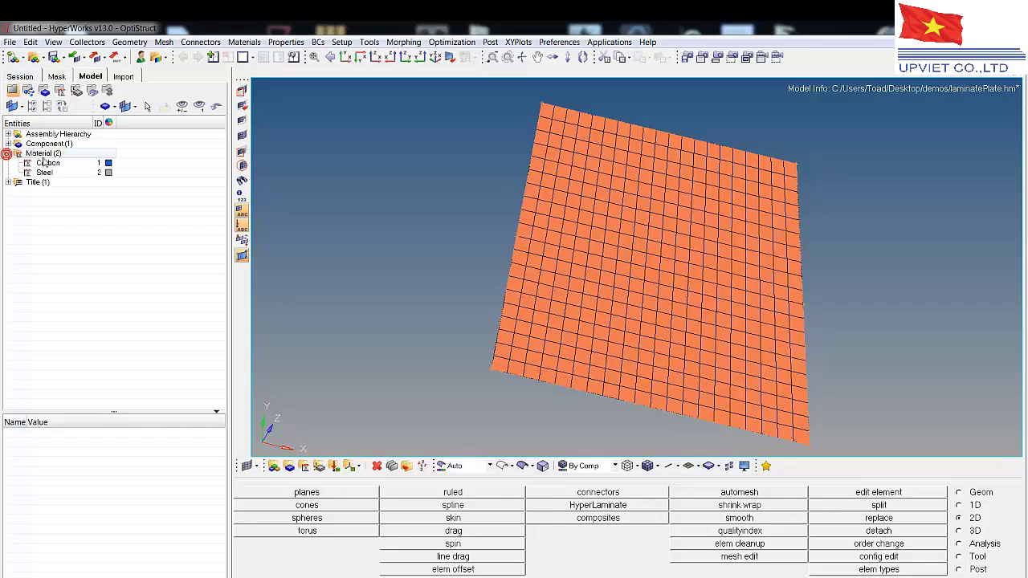
left_click(47, 163)
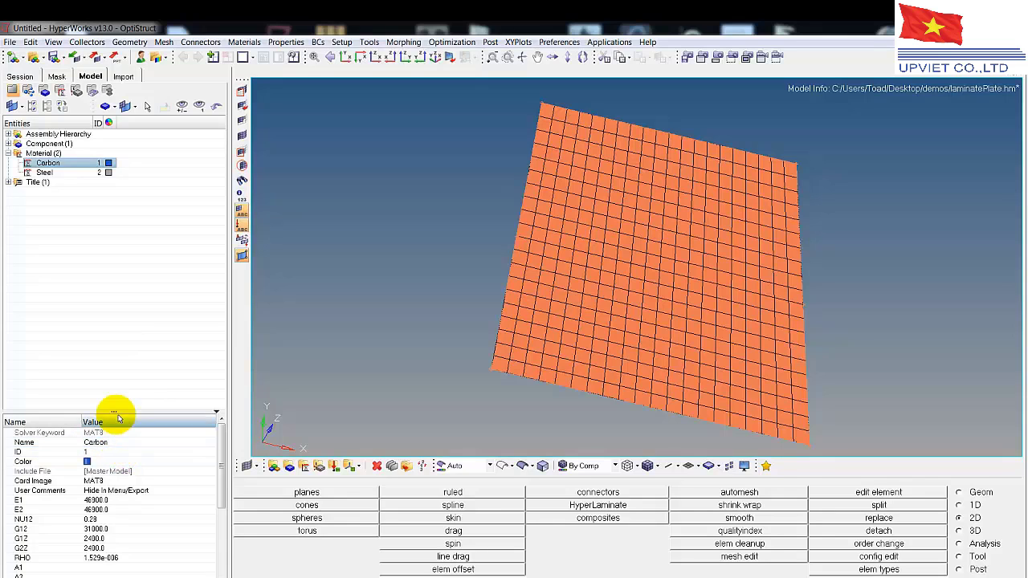
left_click_drag(0, 28, 554, 22)
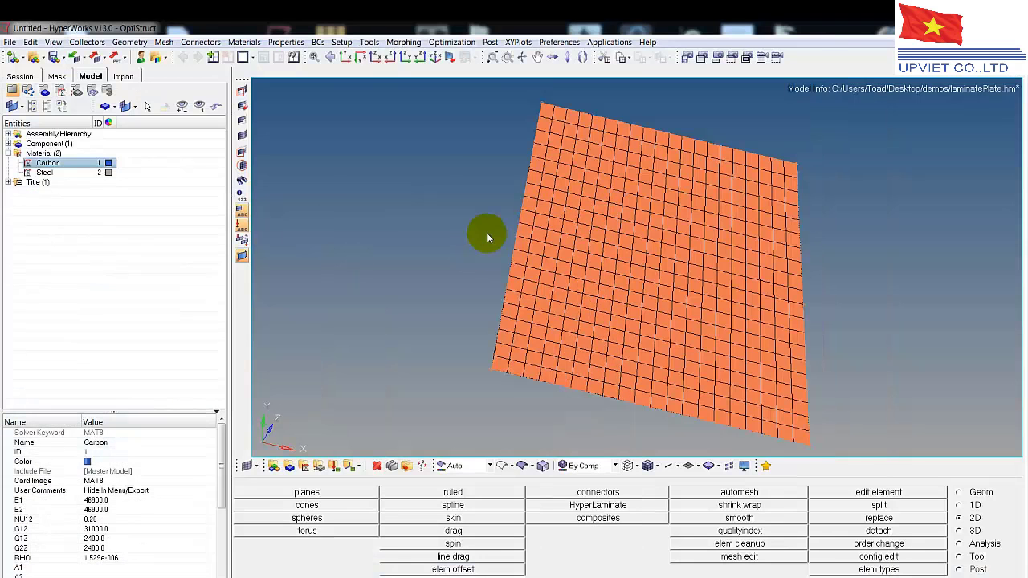
left_click(22, 305)
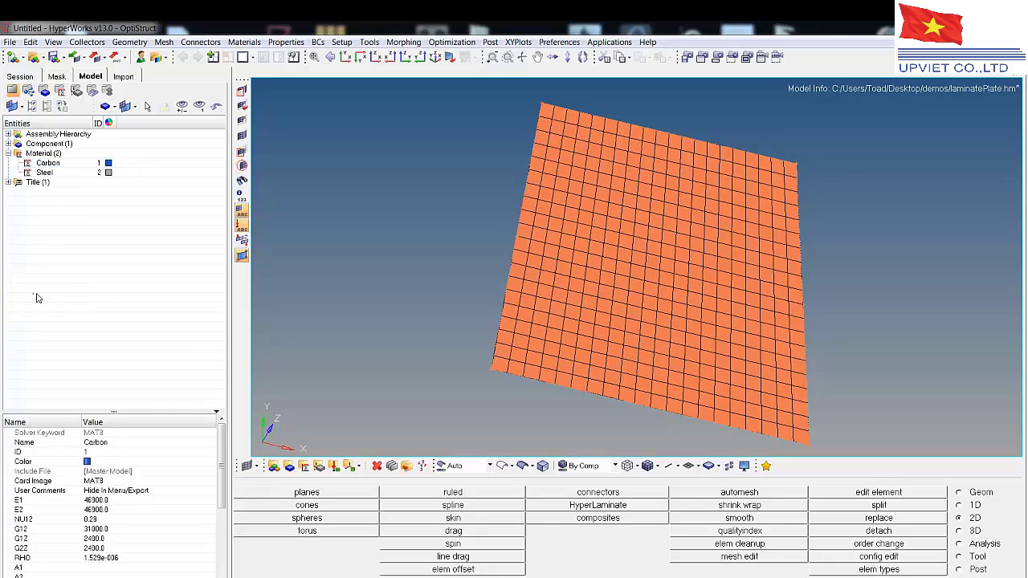
Create a new property and change its card image to PCOMPP, accepting the card image change.
right_click(81, 210)
mouse_move(121, 215)
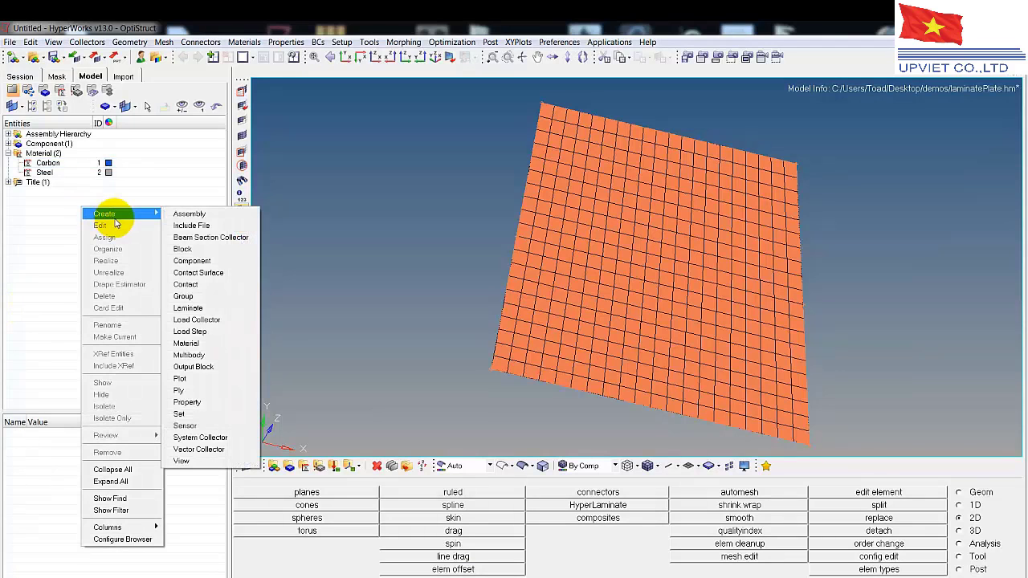
left_click(188, 402)
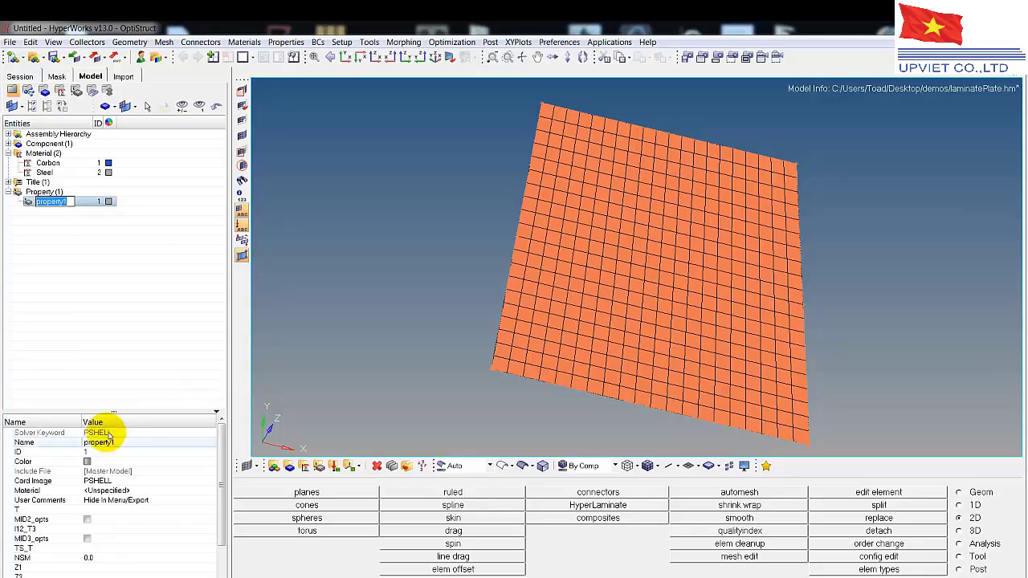
left_click(116, 482)
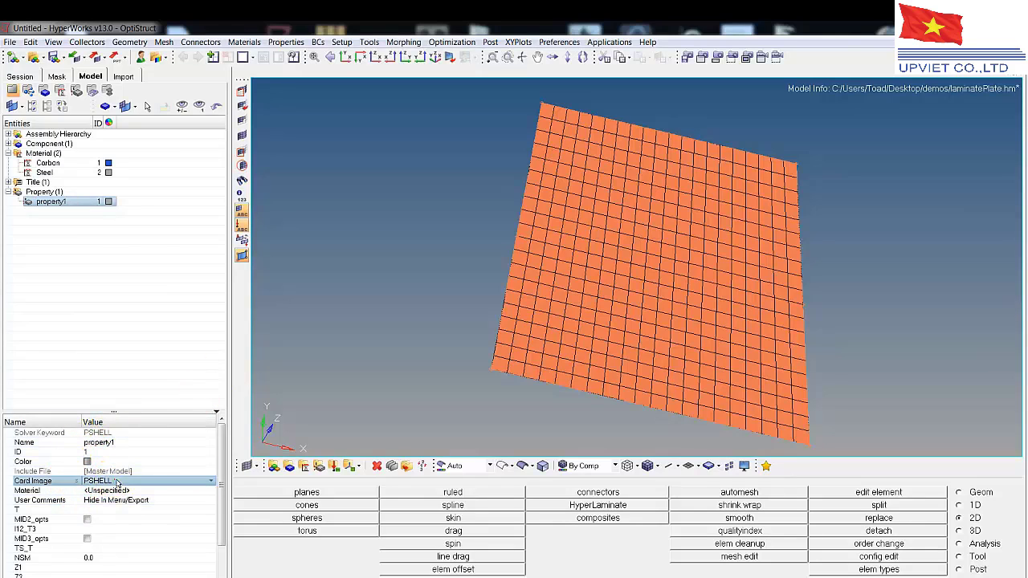
left_click(116, 482)
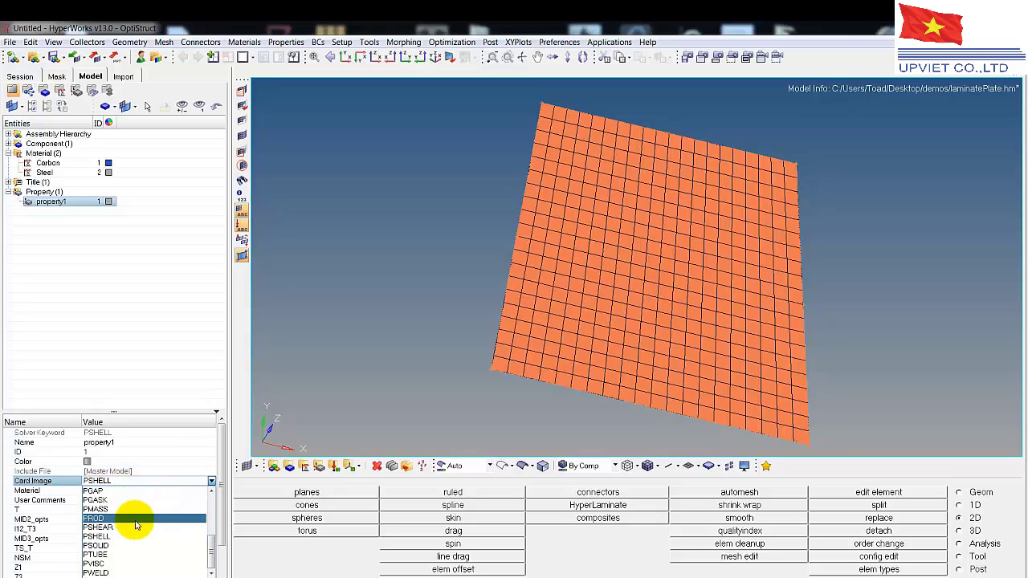
left_click_drag(213, 550, 203, 526)
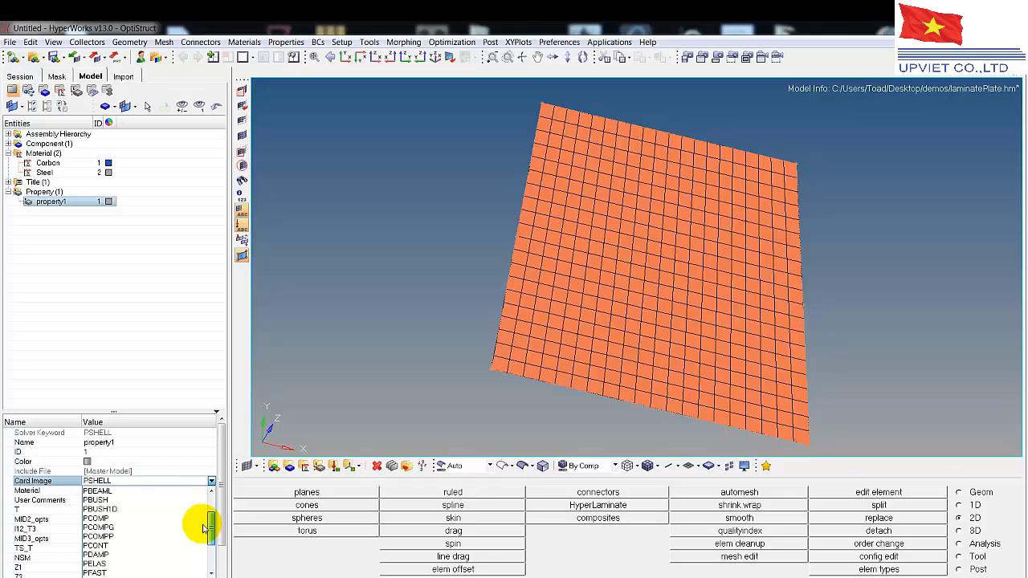
left_click(120, 538)
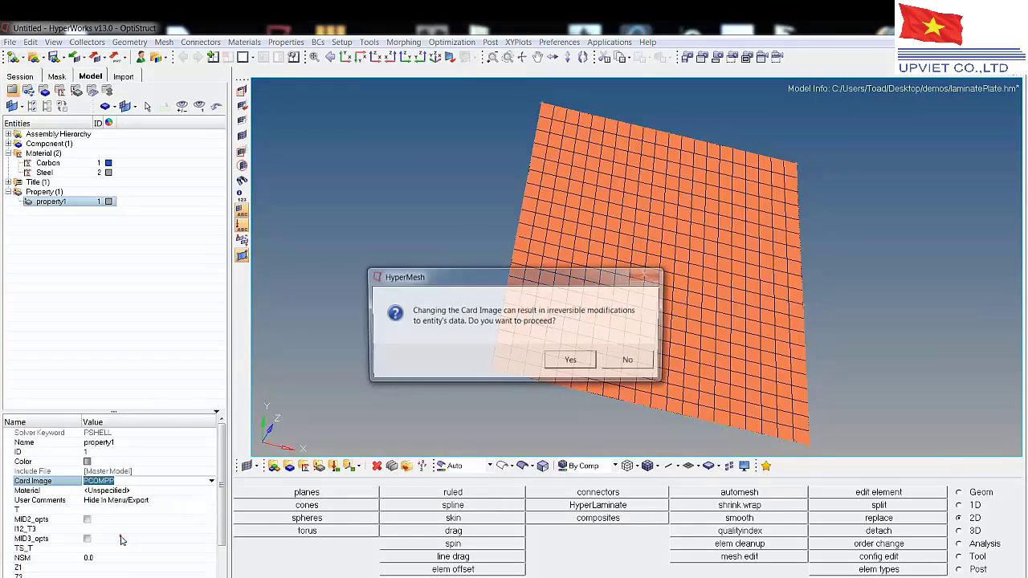
left_click(571, 362)
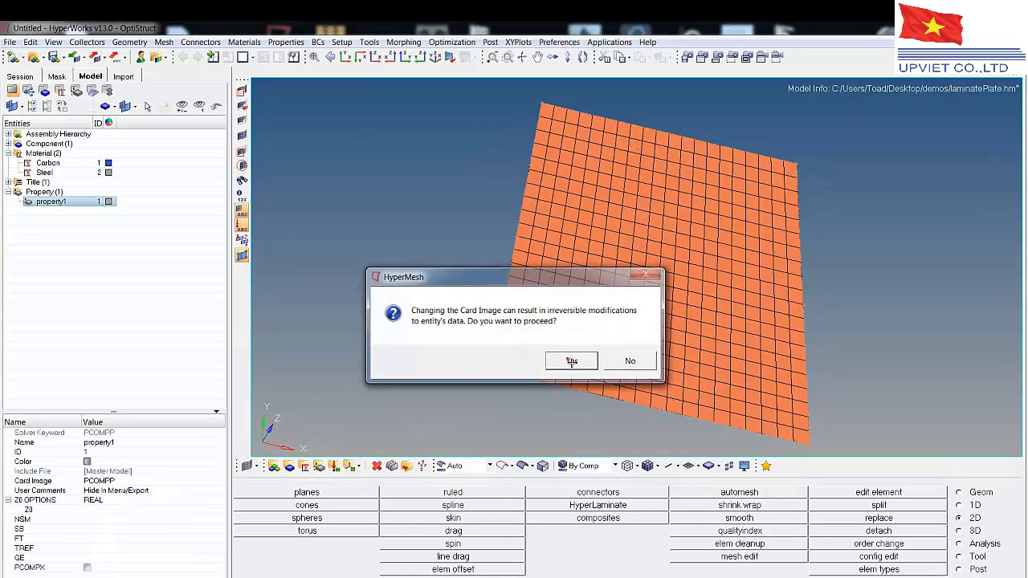
Examine the new property's TREF, Z0, NSM and FT entries.
left_click(93, 549)
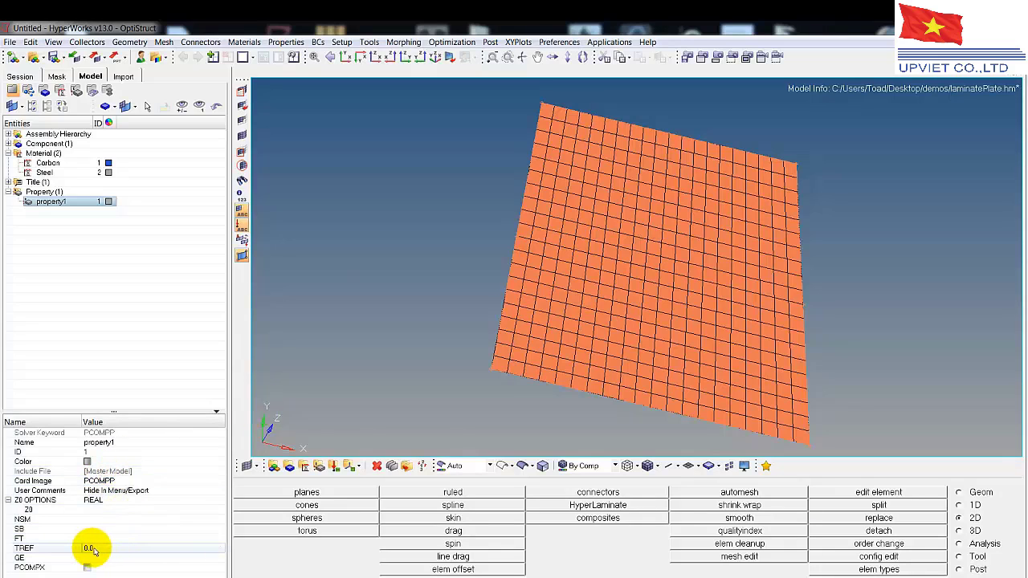
left_click(88, 511)
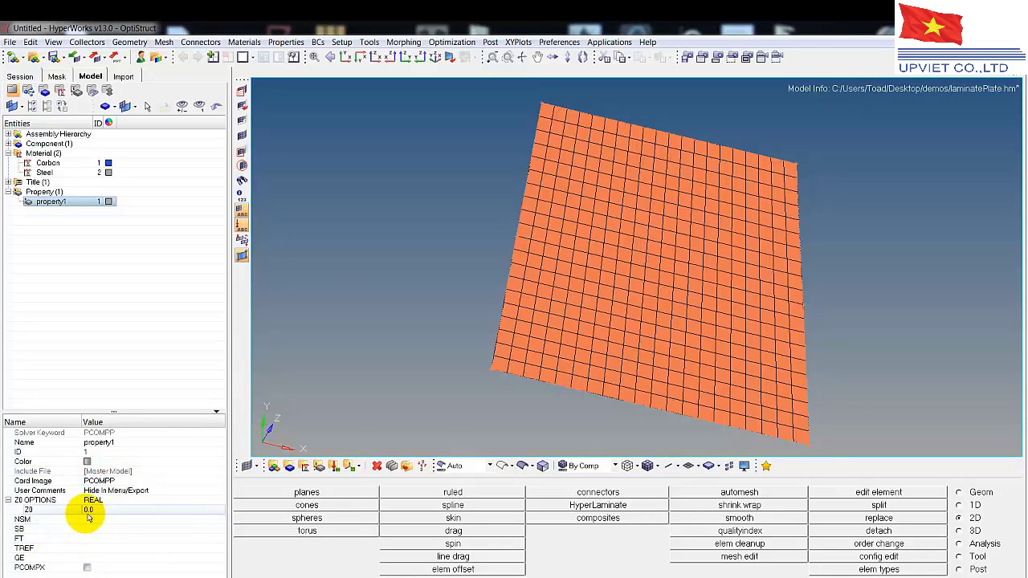
left_click(92, 519)
left_click(106, 511)
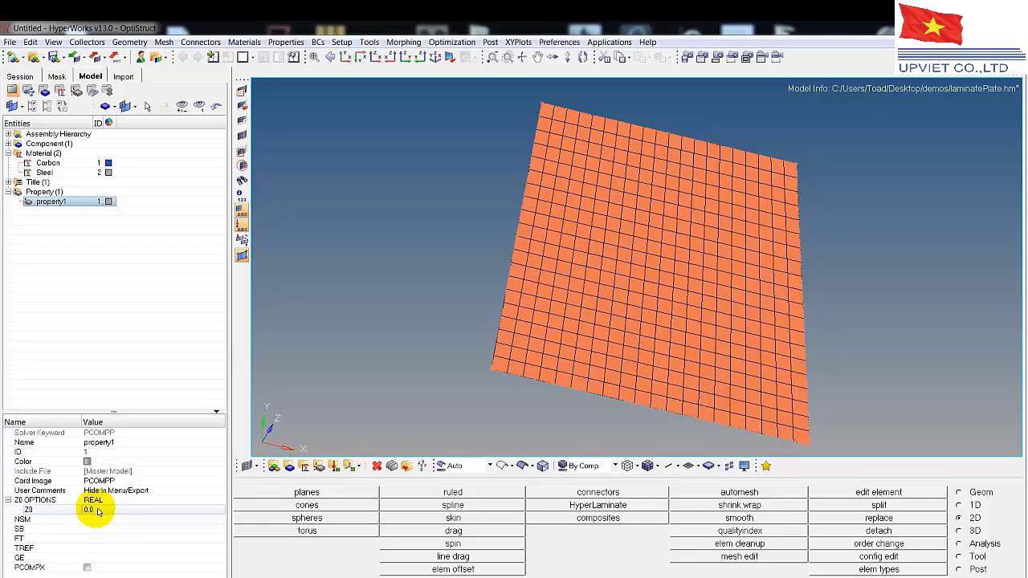
left_click(95, 520)
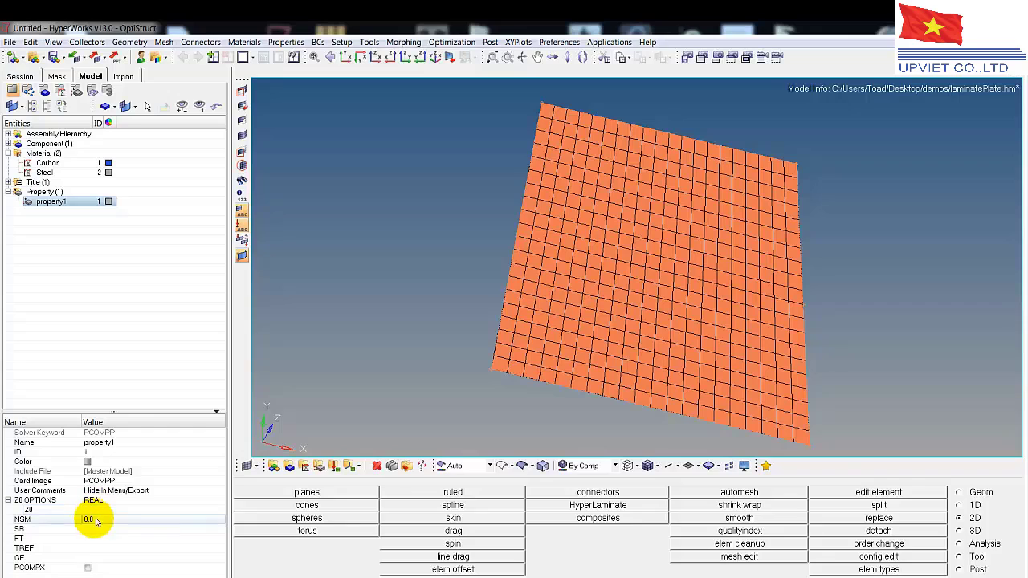
left_click(109, 509)
left_click(88, 539)
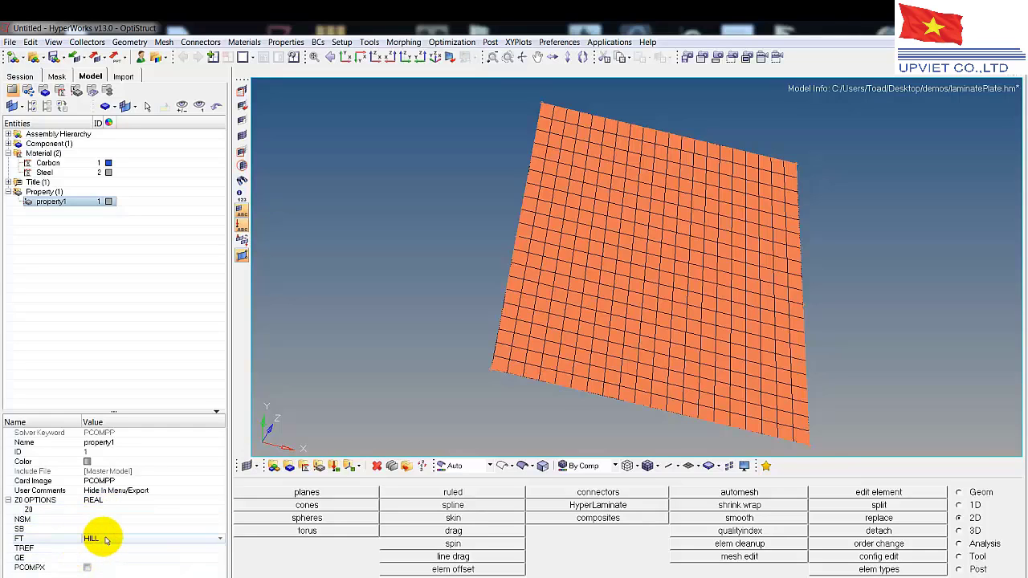
left_click(145, 320)
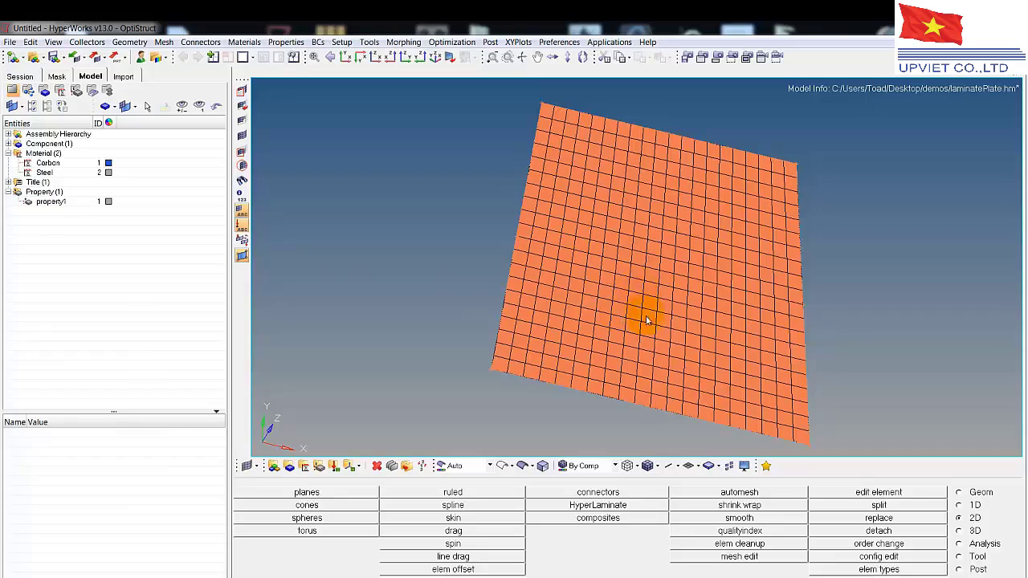
Create a new entity set for the plate's elements, keeping its default name and SET_ELEM card image.
mouse_move(648, 313)
left_mouse_down("ctrl")
mouse_move(569, 292)
mouse_move(666, 259)
mouse_move(602, 268)
mouse_move(739, 345)
mouse_move(624, 323)
mouse_move(592, 303)
mouse_move(557, 306)
mouse_move(518, 344)
mouse_move(713, 288)
mouse_move(796, 300)
mouse_move(725, 305)
mouse_move(728, 321)
left_mouse_up("ctrl")
left_click(361, 59)
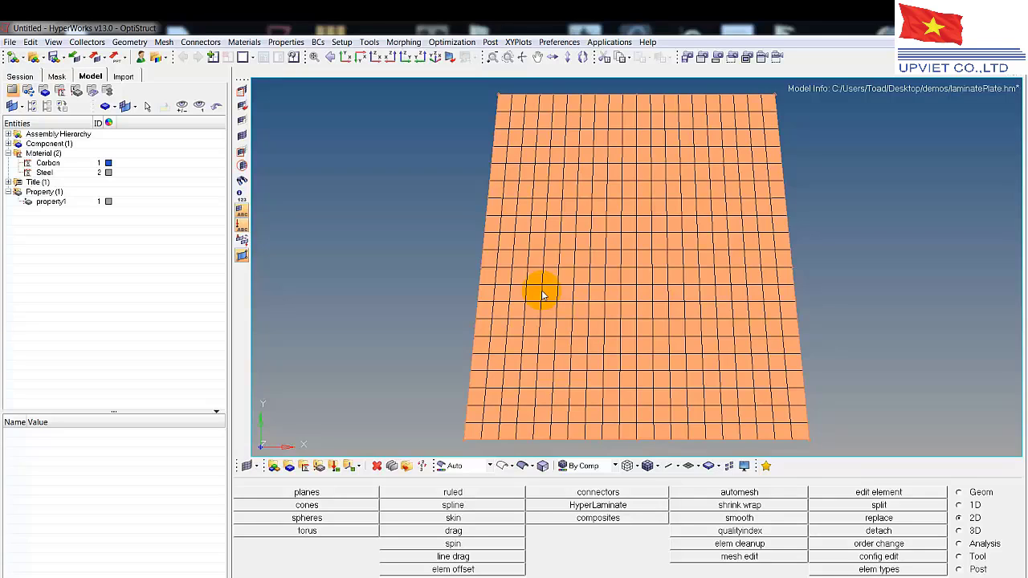
right_click(83, 247)
mouse_move(95, 255)
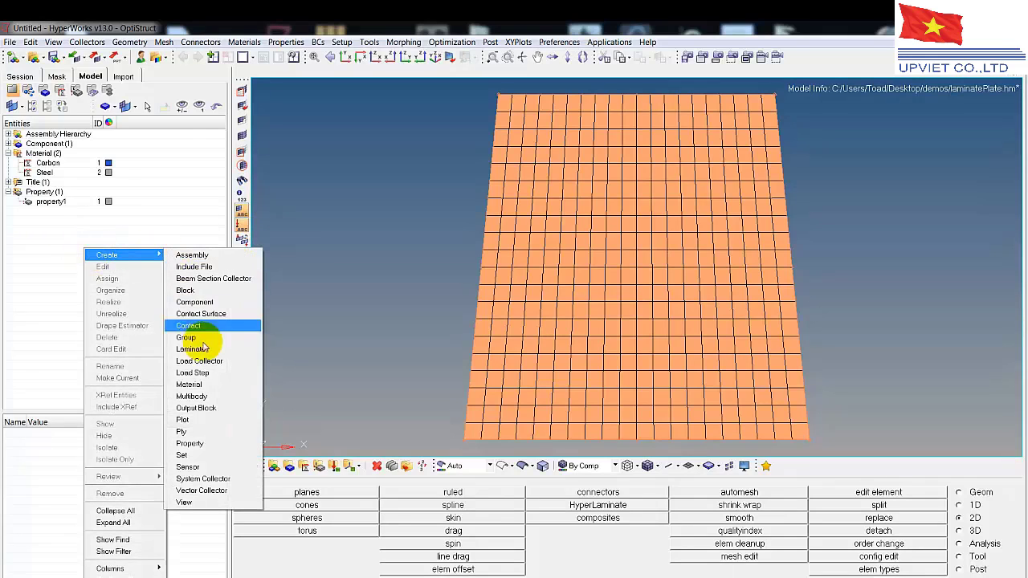
left_click(211, 463)
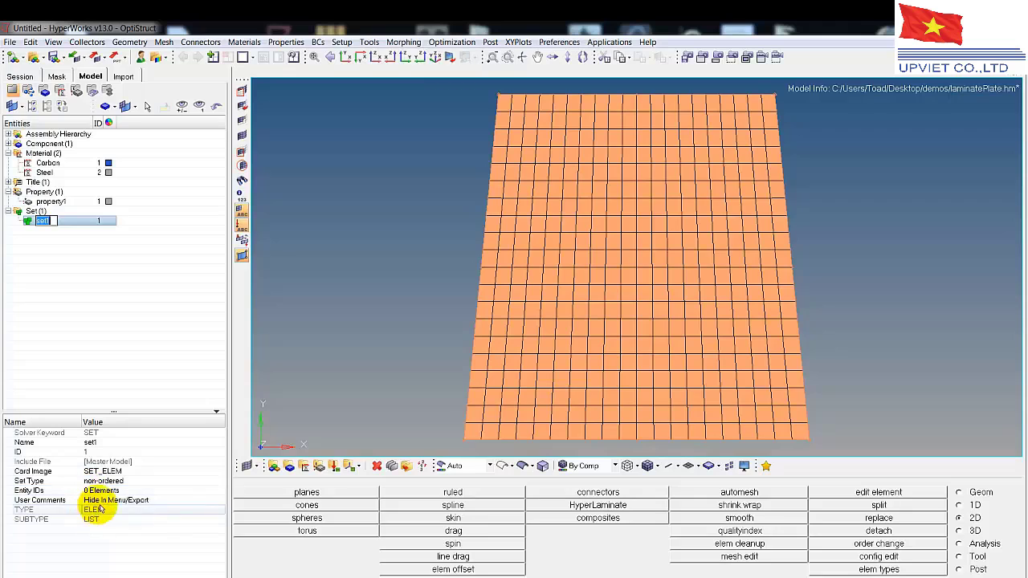
Select the interior elements of the plate's lower half for set1 using a four-point window selection.
left_click(124, 491)
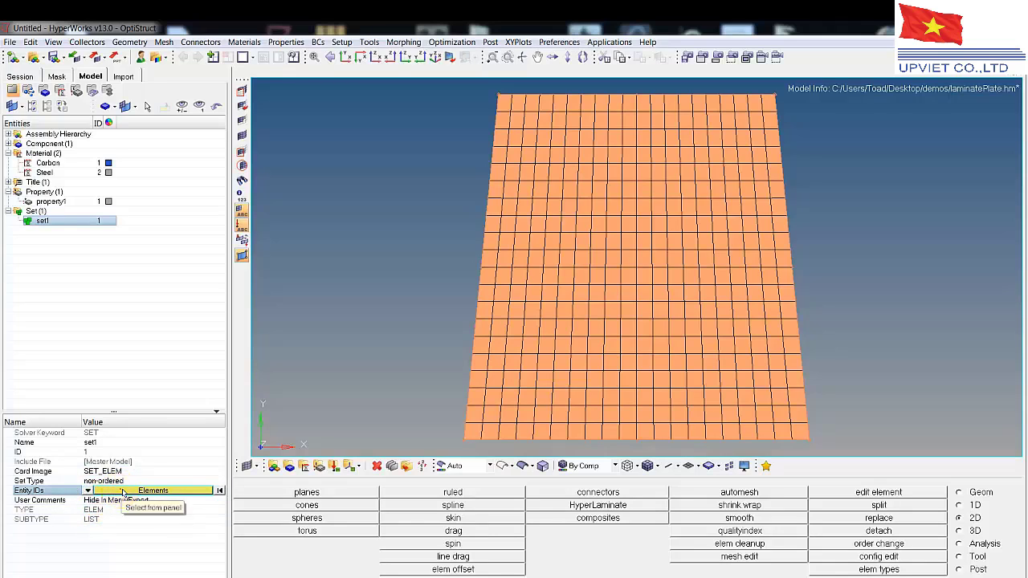
left_click(122, 492)
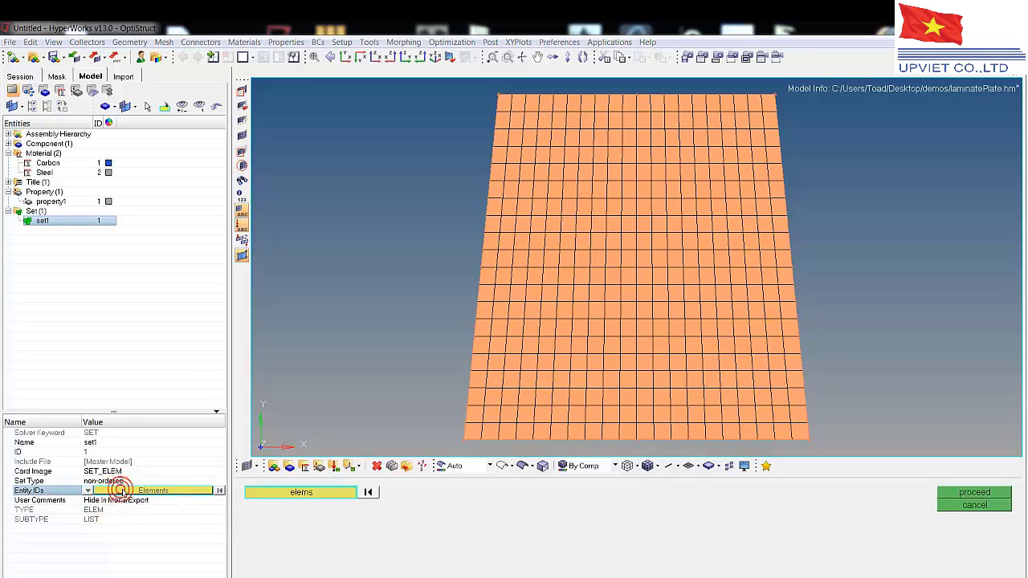
left_click(326, 498)
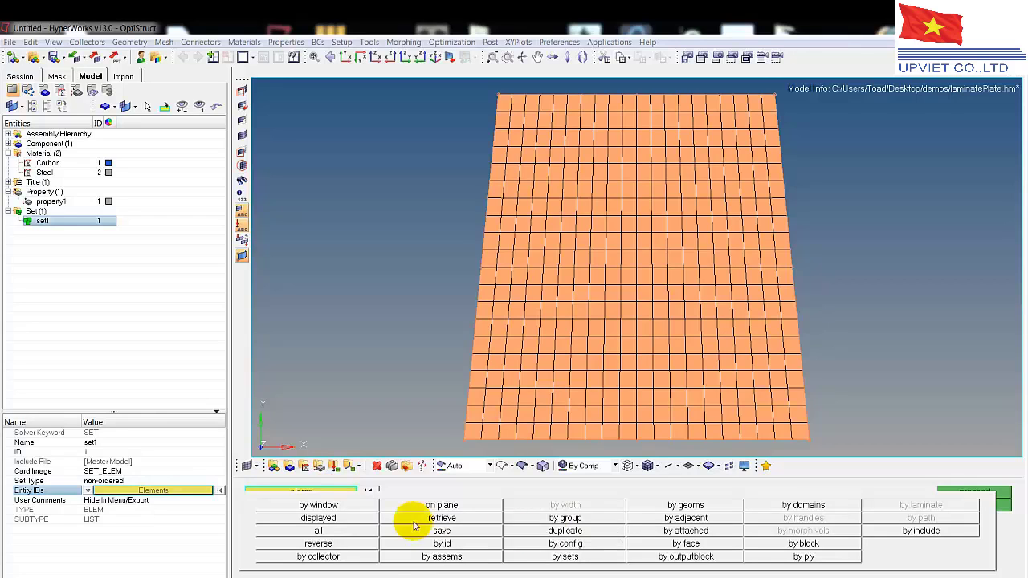
left_click(320, 502)
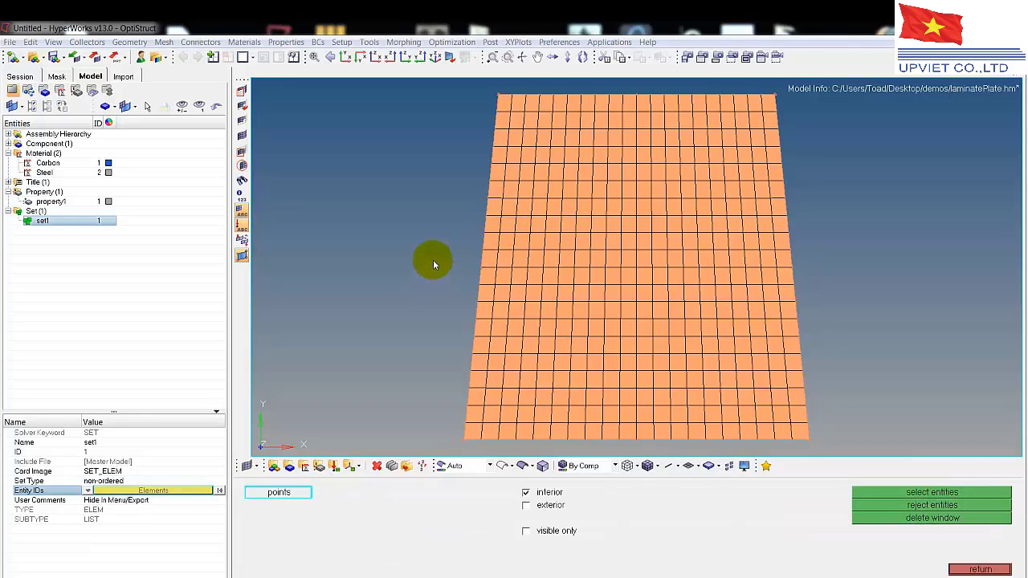
left_click(421, 450)
left_click(853, 448)
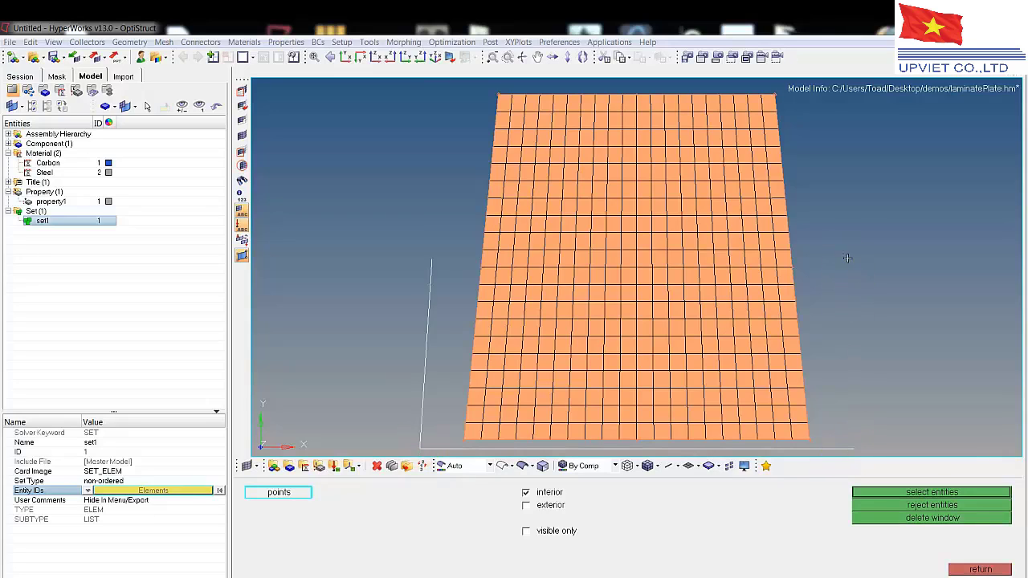
left_click(431, 258)
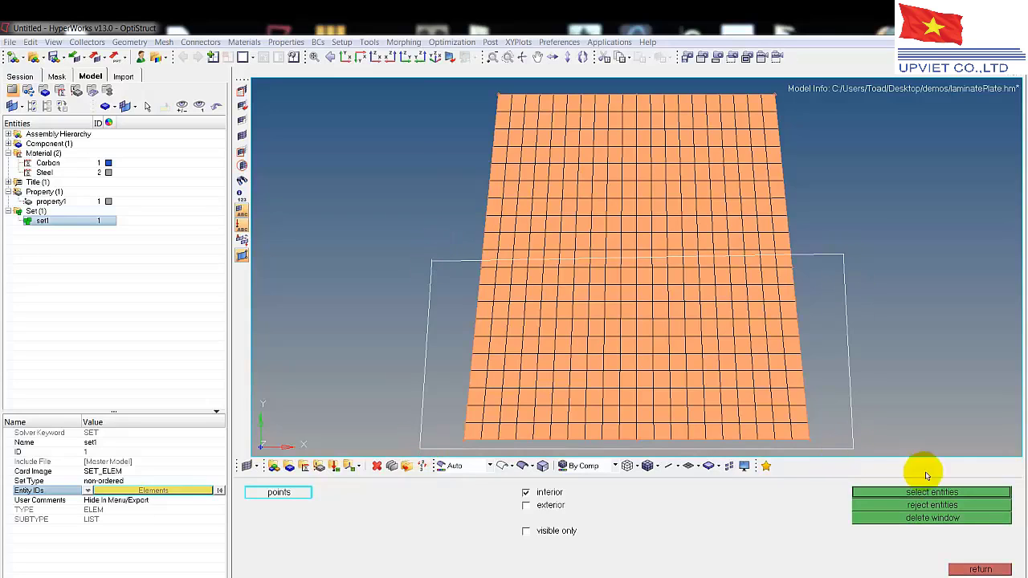
left_click(936, 494)
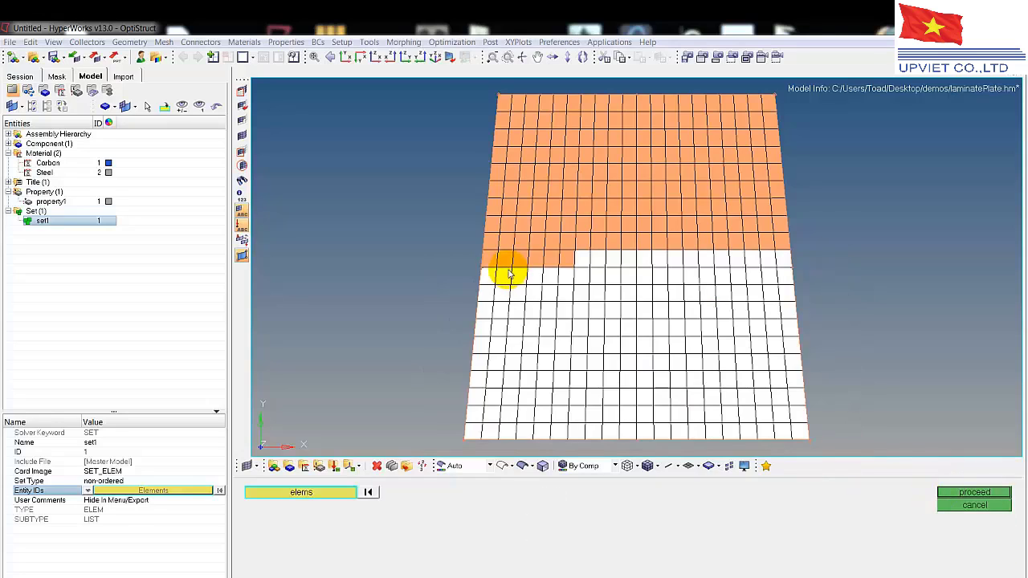
Add the unselected elements of the partly selected middle row to the selection and assign all selected elements to set1.
left_click_drag(567, 261, 519, 267)
left_click(484, 262)
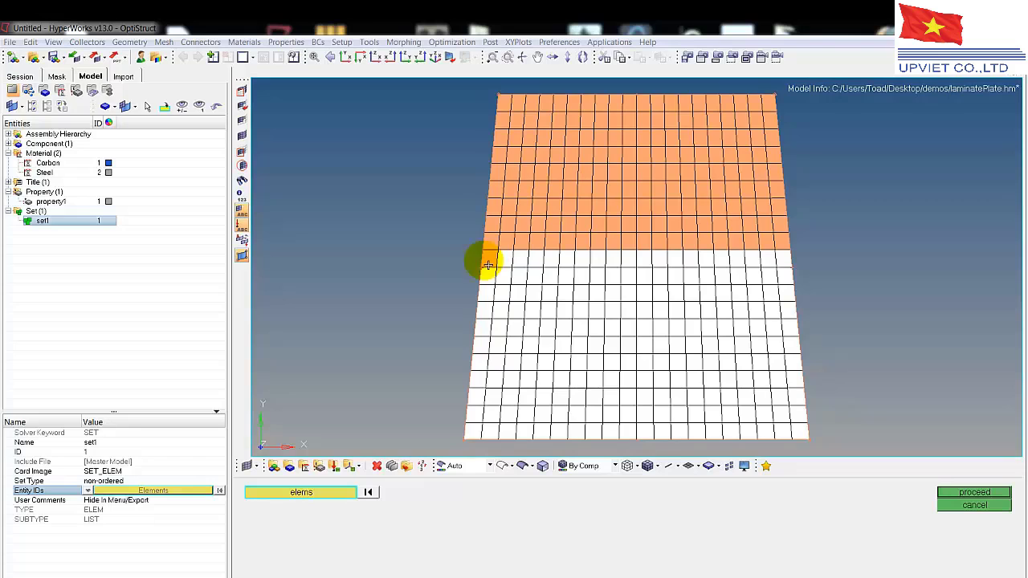
left_click(973, 492)
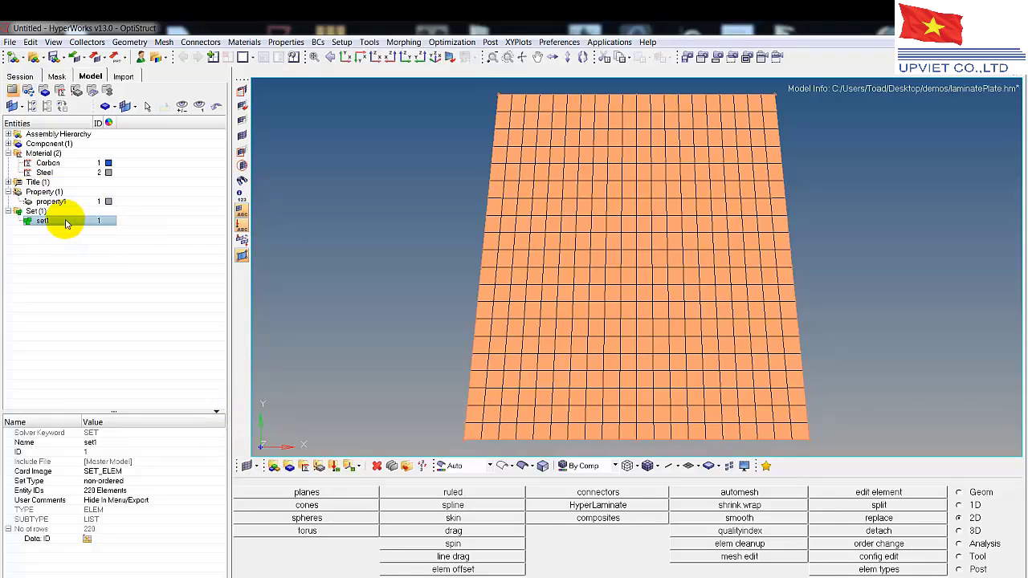
Rename the lower-half element set to setA.
left_click(107, 443)
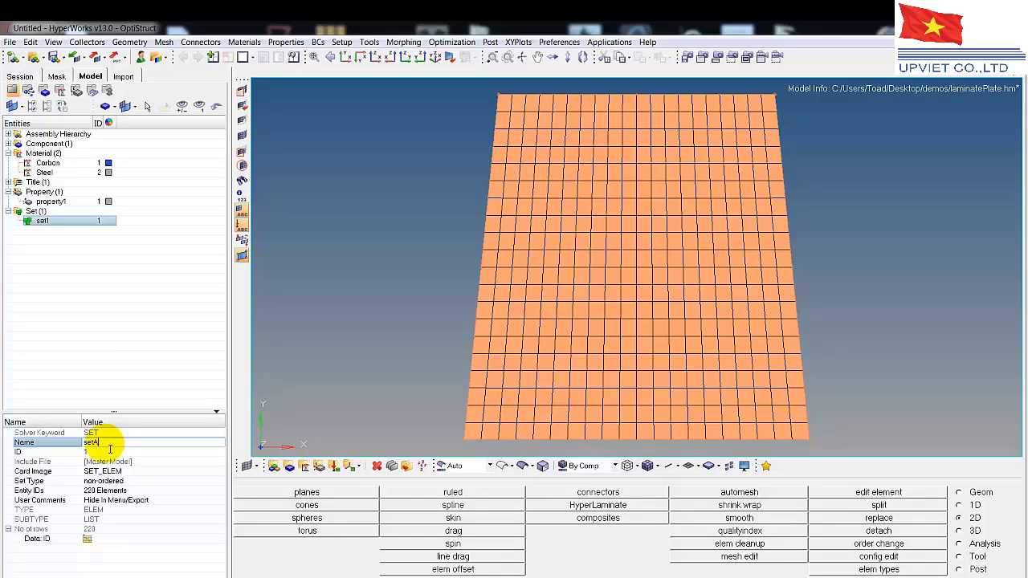
left_click(135, 382)
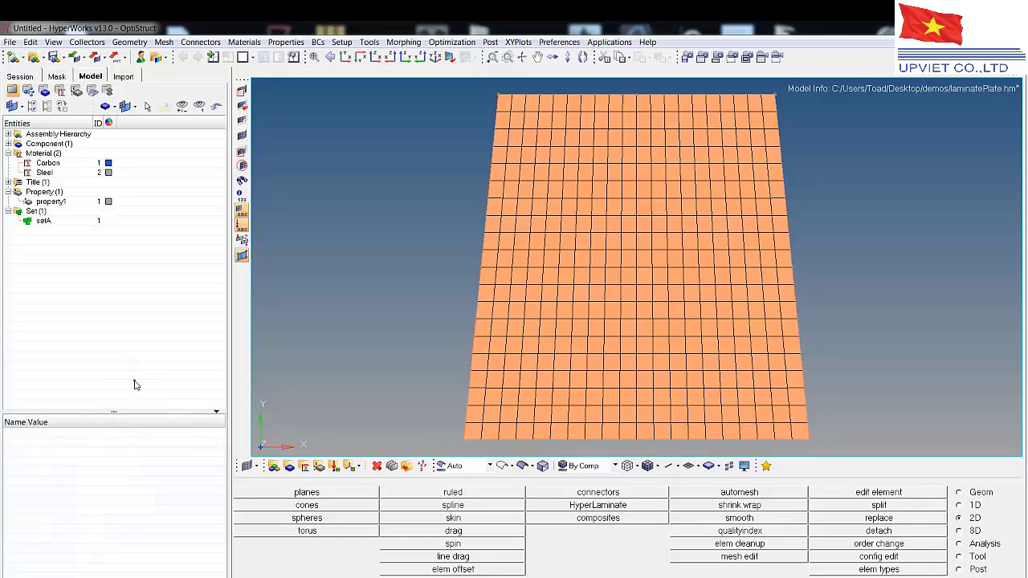
right_click(71, 254)
left_click(168, 271)
Mask the elements that belong to setA so only the upper half of the plate's mesh is shown.
key("F5")
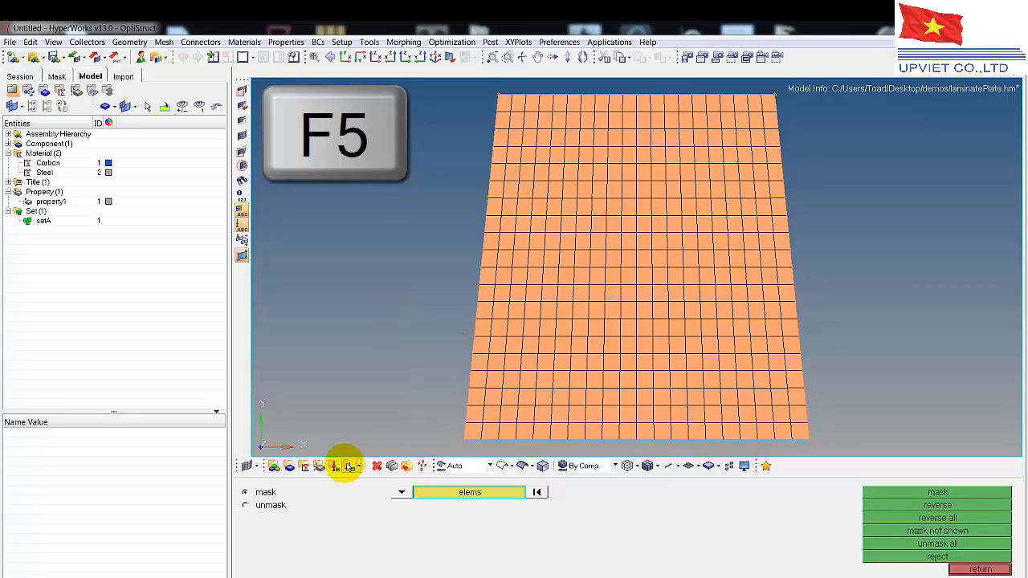
left_click(447, 497)
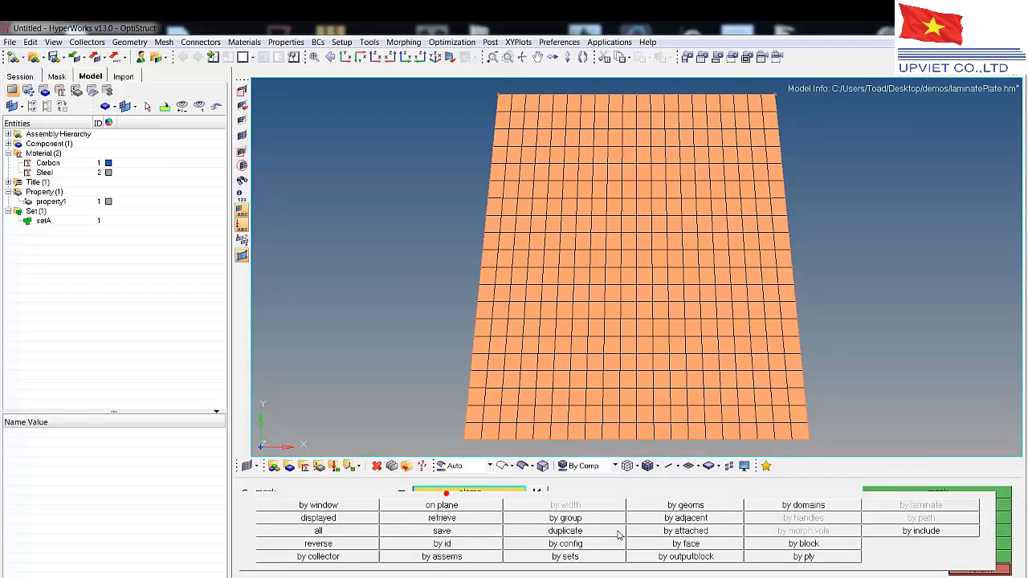
left_click(546, 558)
left_click(244, 491)
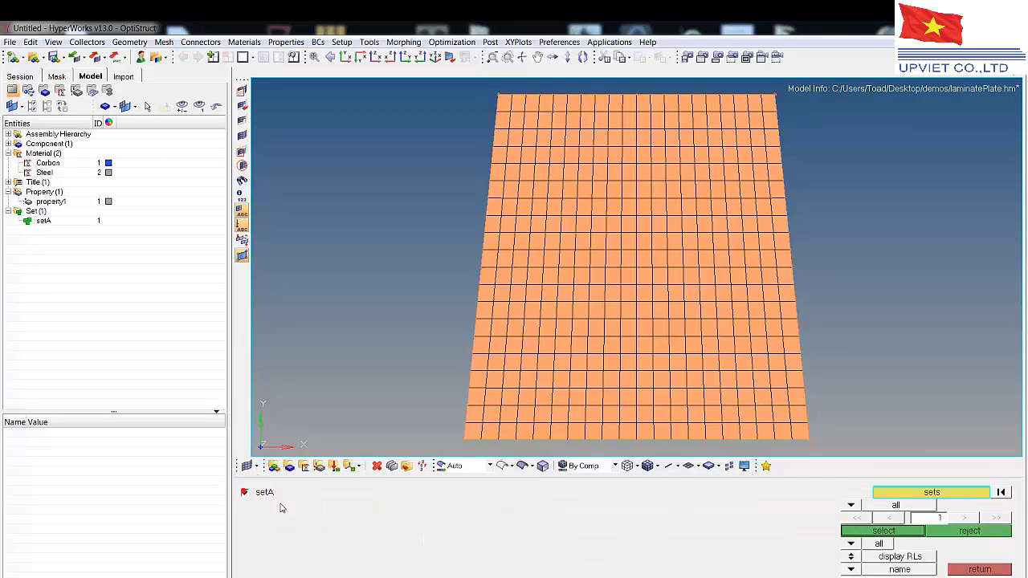
left_click(898, 532)
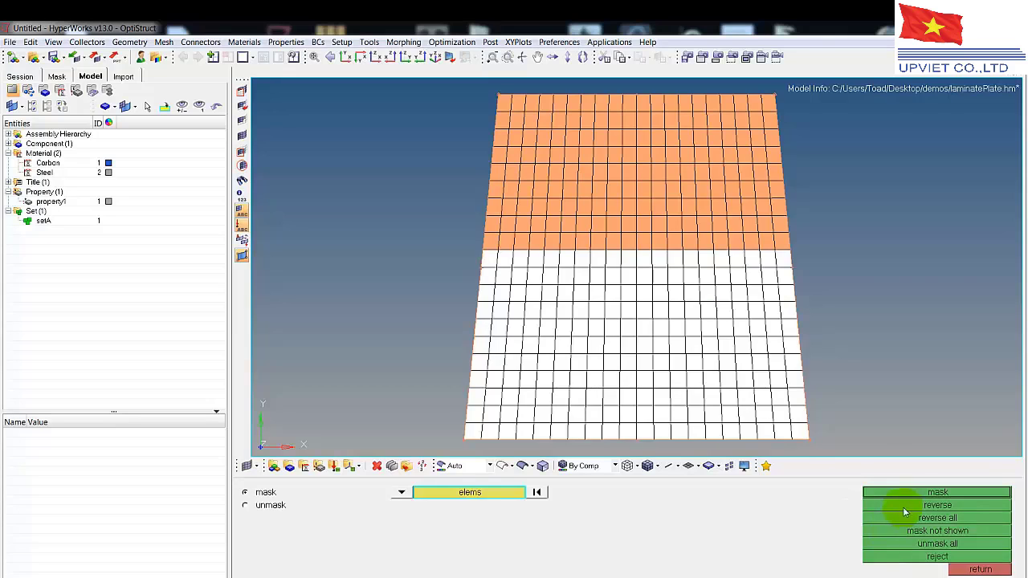
left_click(904, 493)
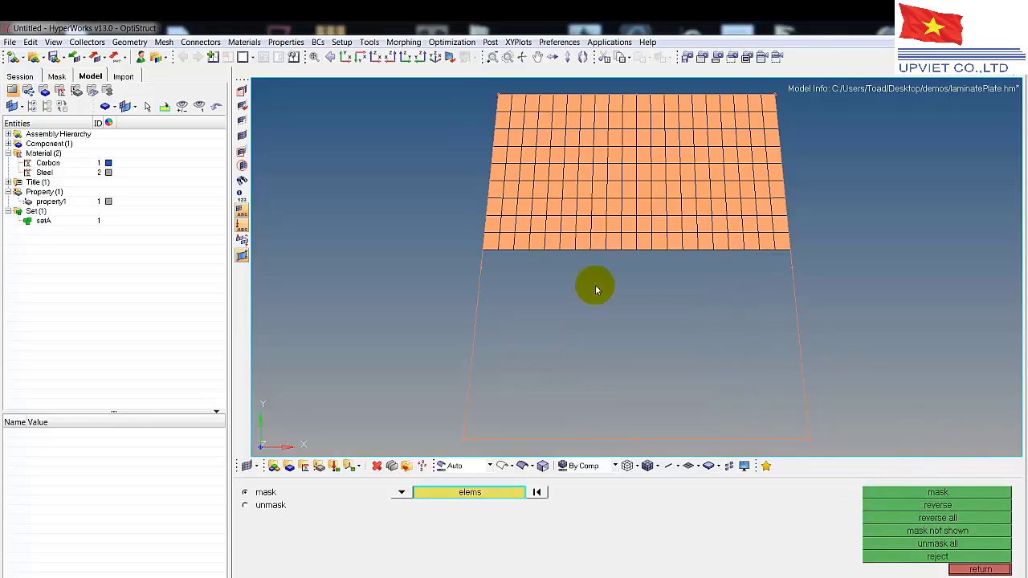
left_click(983, 570)
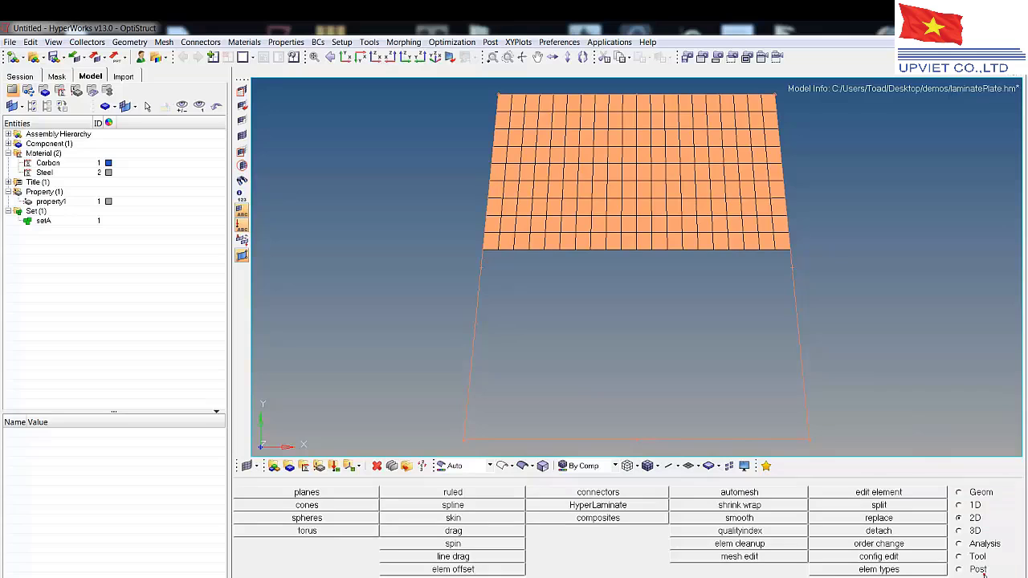
Create a second element set with the SET_ELEM card image and name it setB.
right_click(52, 260)
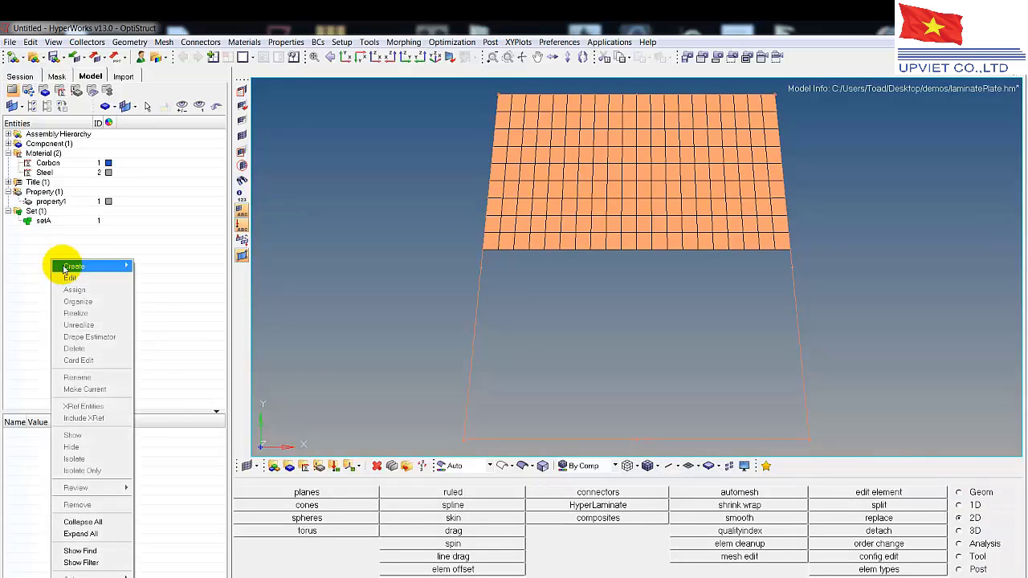
mouse_move(64, 268)
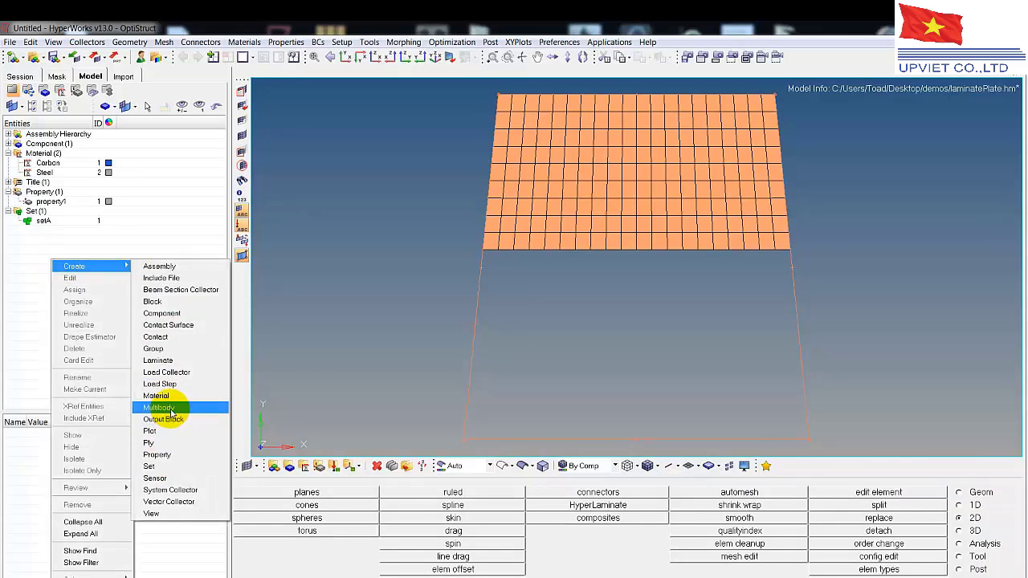
left_click(148, 465)
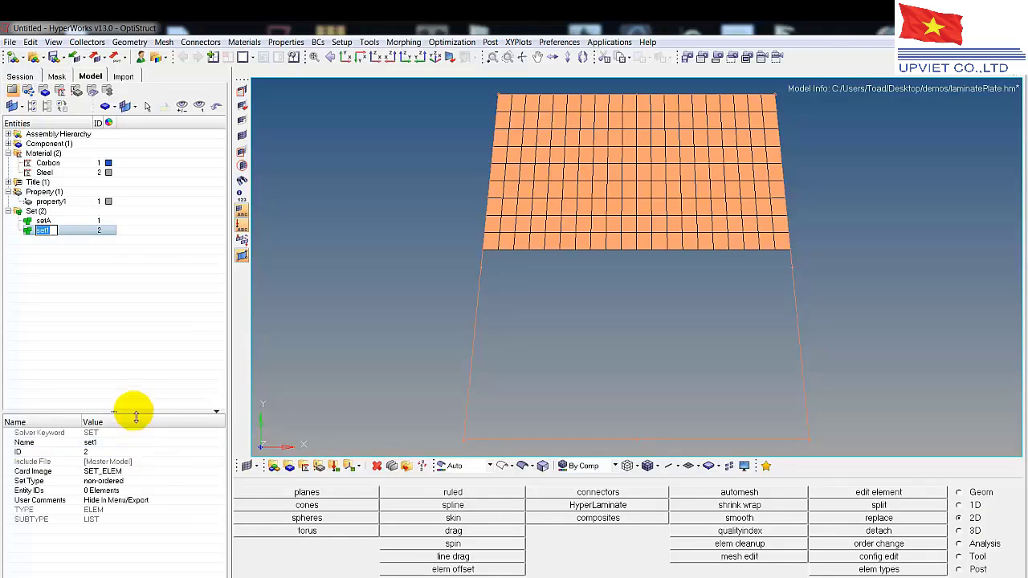
left_click(104, 443)
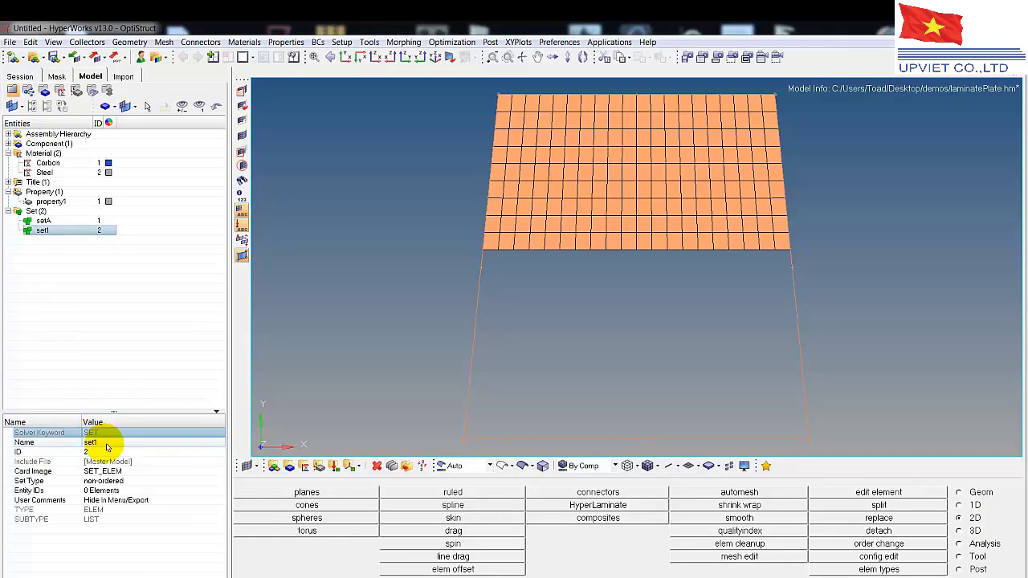
left_click(104, 444)
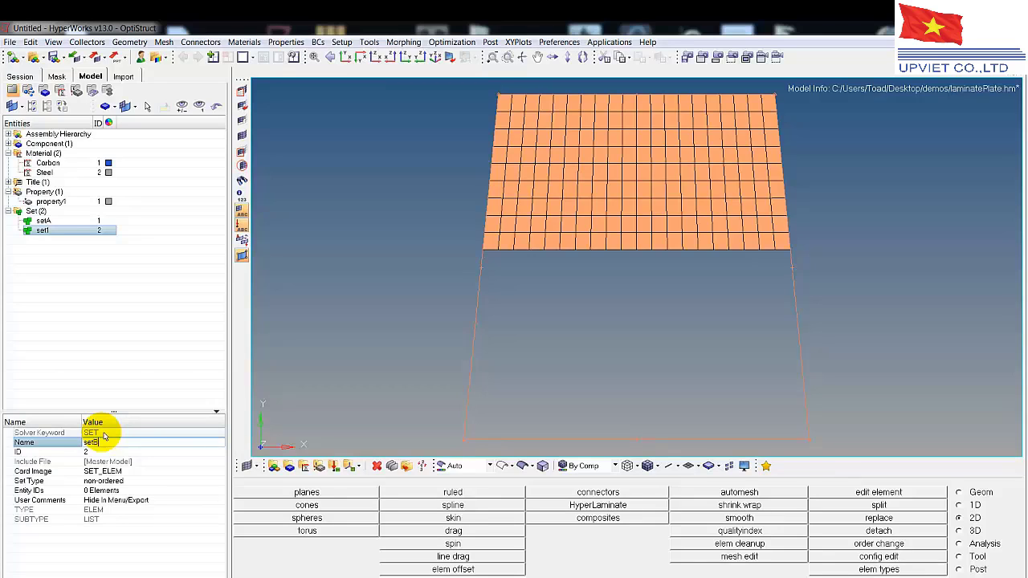
Assign all displayed elements of the plate's upper half to setB.
left_click(108, 491)
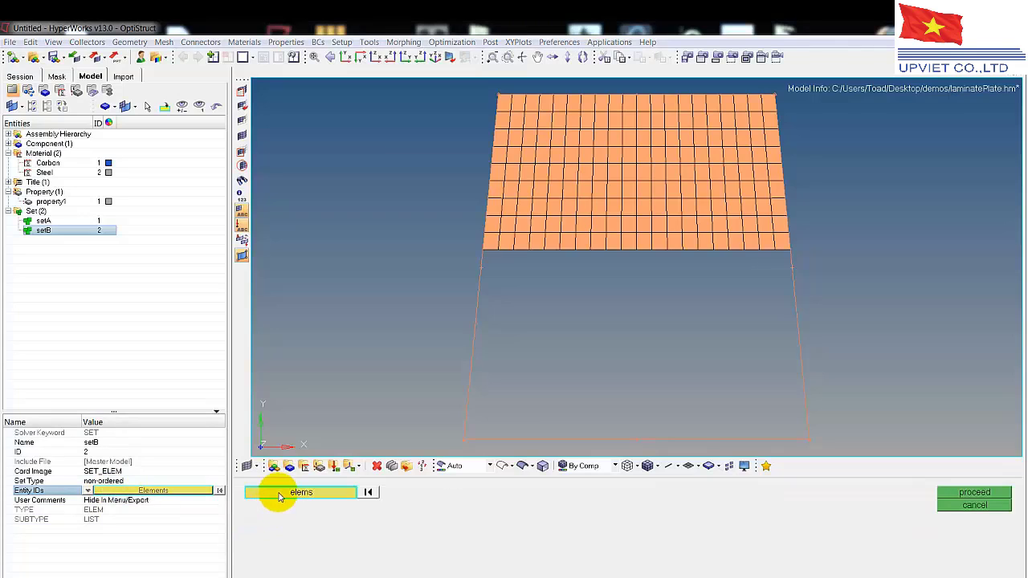
left_click(276, 494)
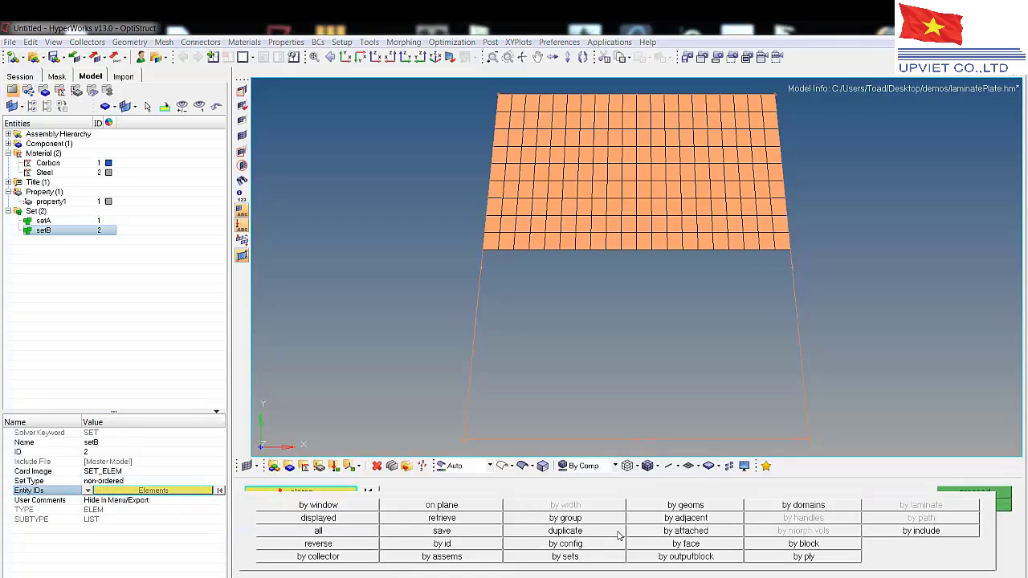
left_click(351, 519)
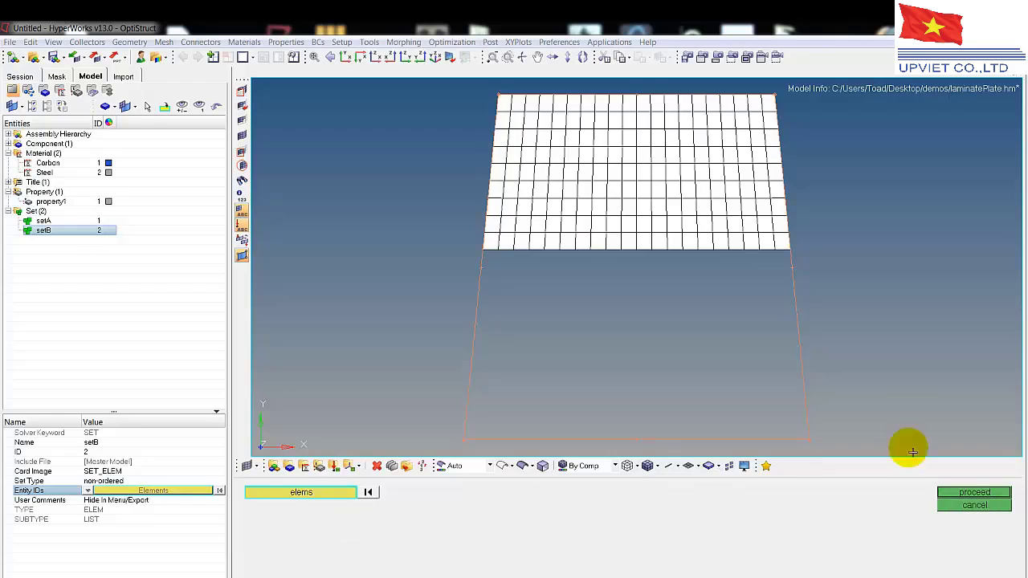
left_click(965, 495)
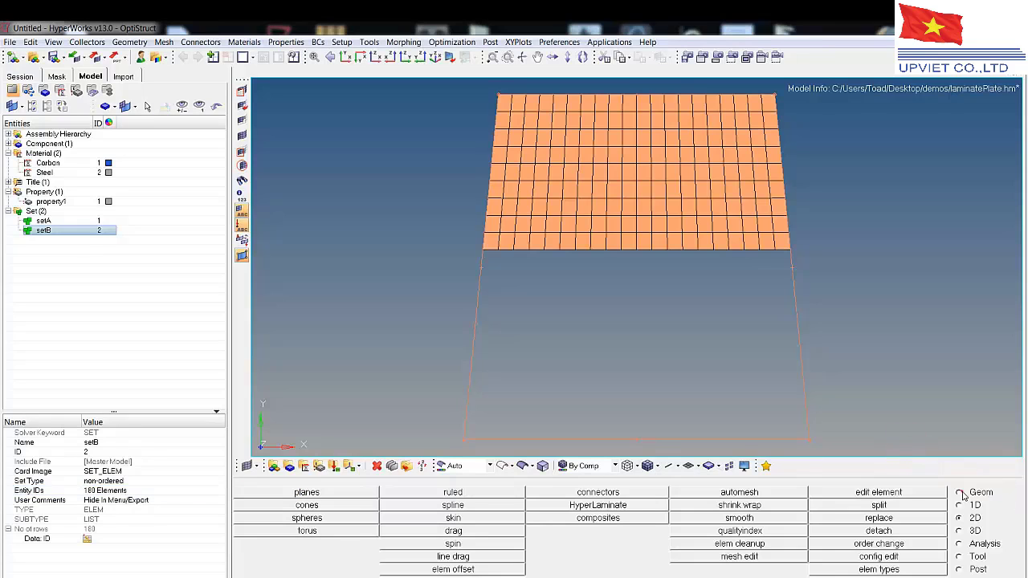
left_click(114, 338)
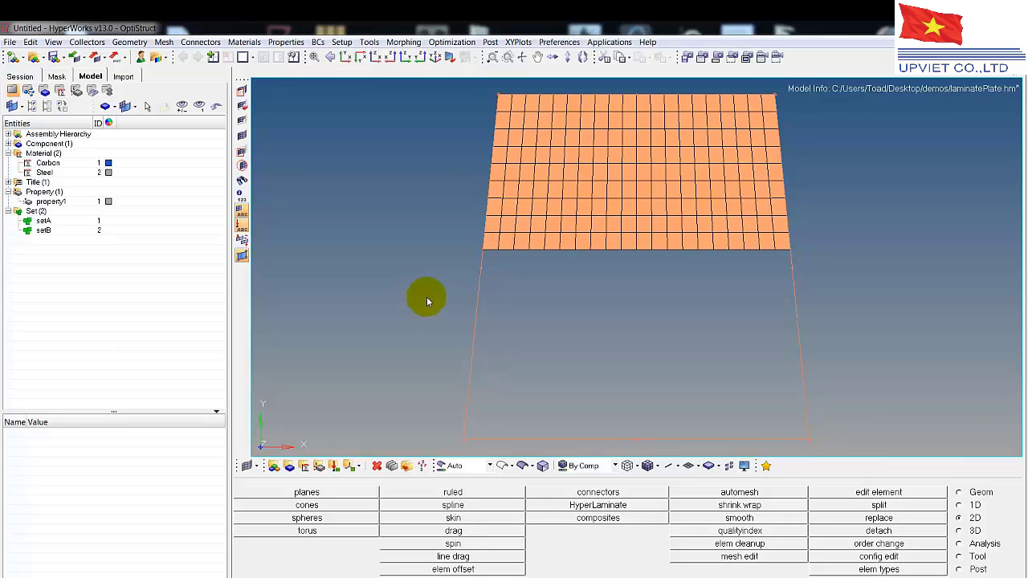
Unmask all elements to show the full plate mesh.
key("F5")
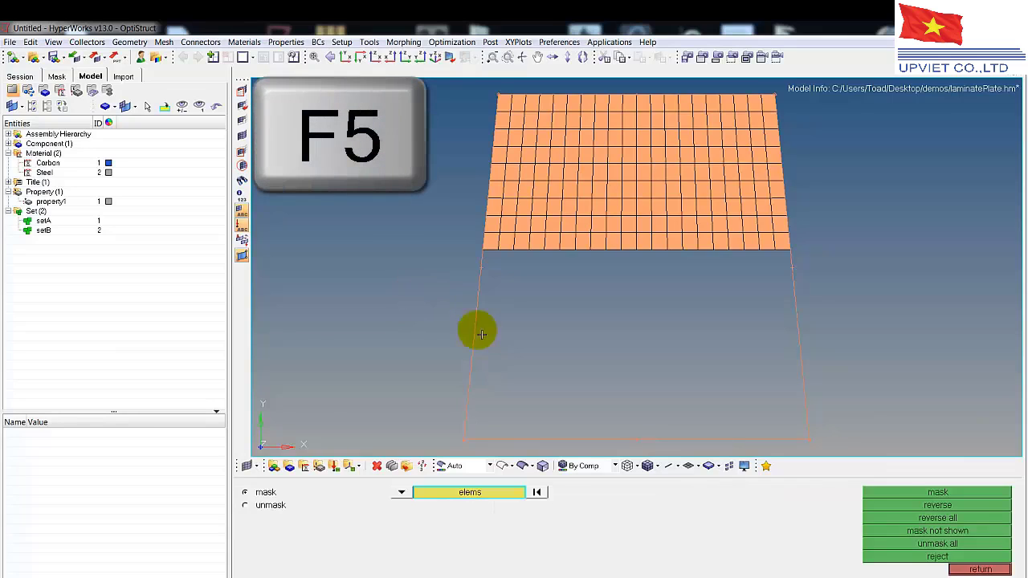
left_click(905, 546)
left_click(979, 569)
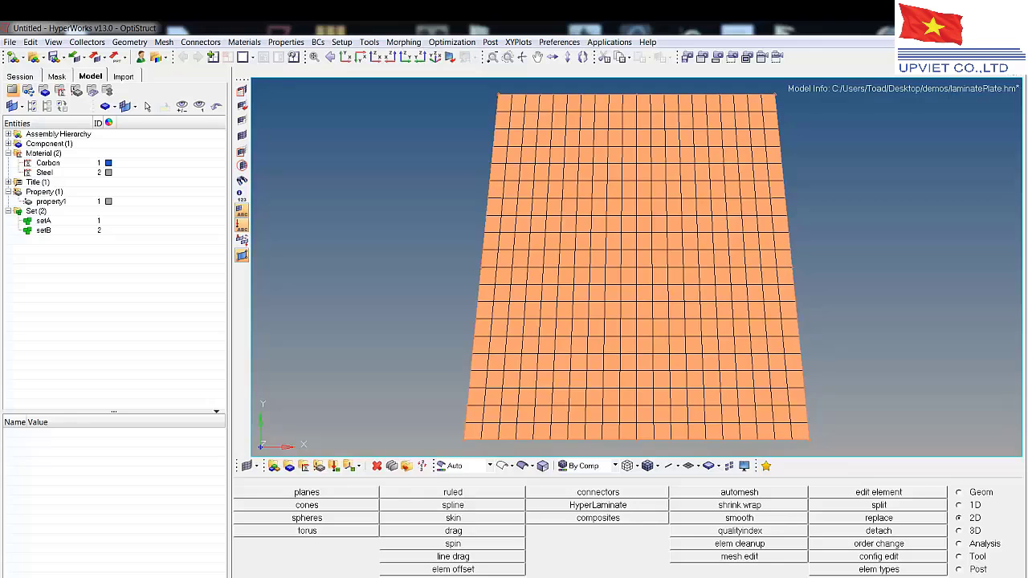
Switch to Paint to examine the four-ply layout sketch, and return to HyperWorks.
key("alt+Tab")
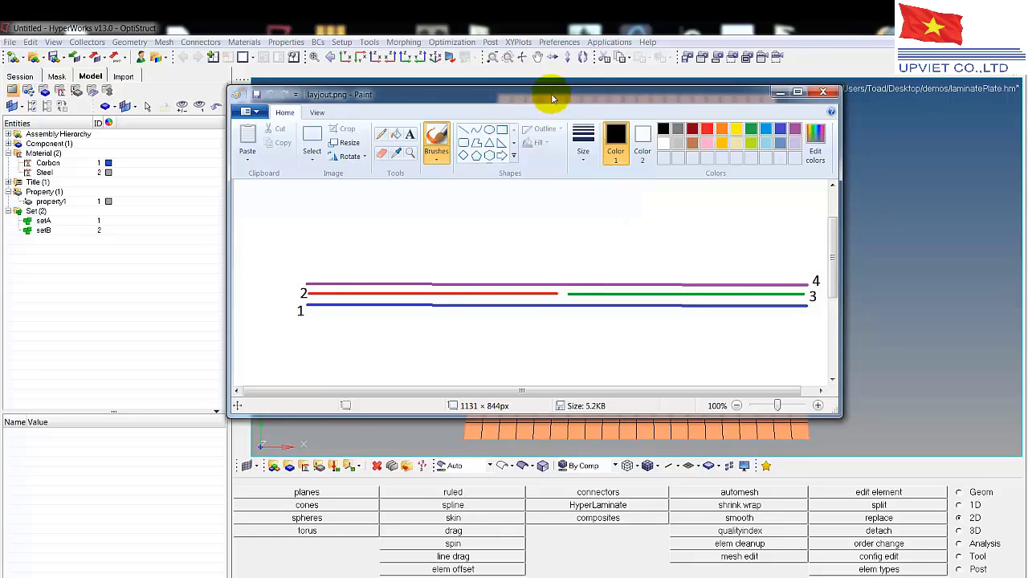
mouse_move(551, 93)
left_mouse_down()
mouse_move(314, 136)
mouse_move(0, 77)
left_mouse_up()
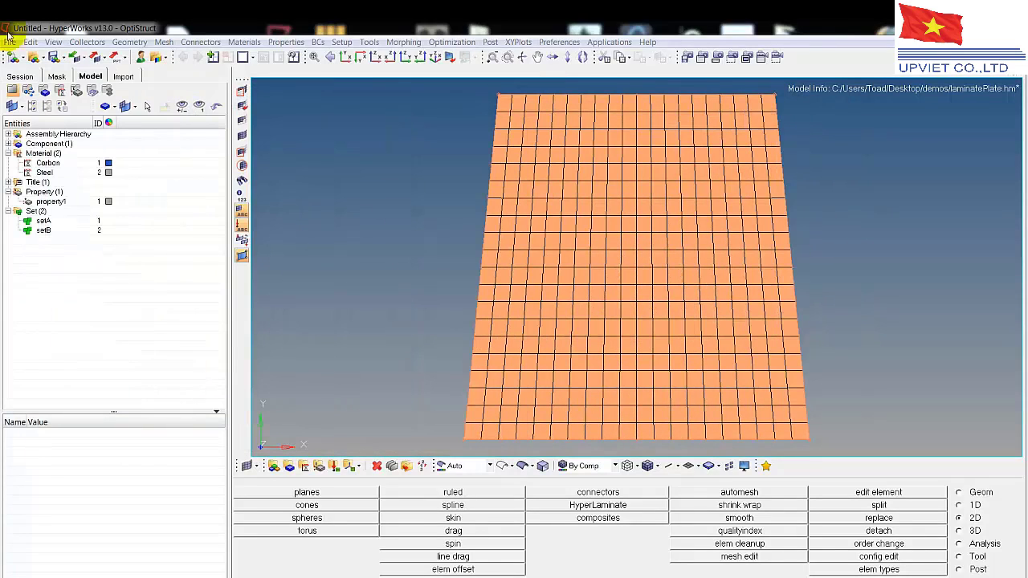
Start creating the first ply, with Carbon as its material and a thickness of 1.
right_click(96, 249)
mouse_move(144, 254)
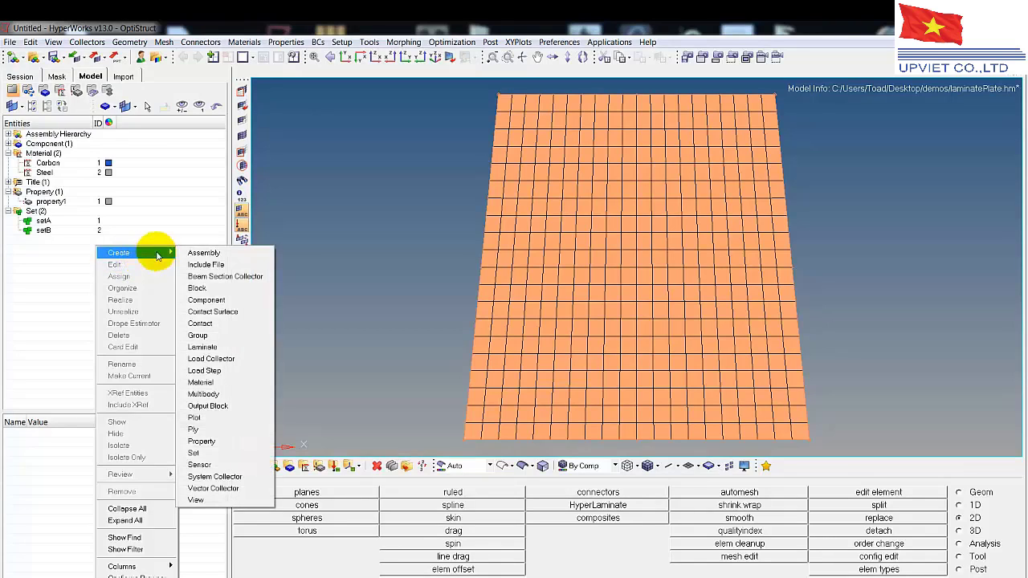
left_click(201, 431)
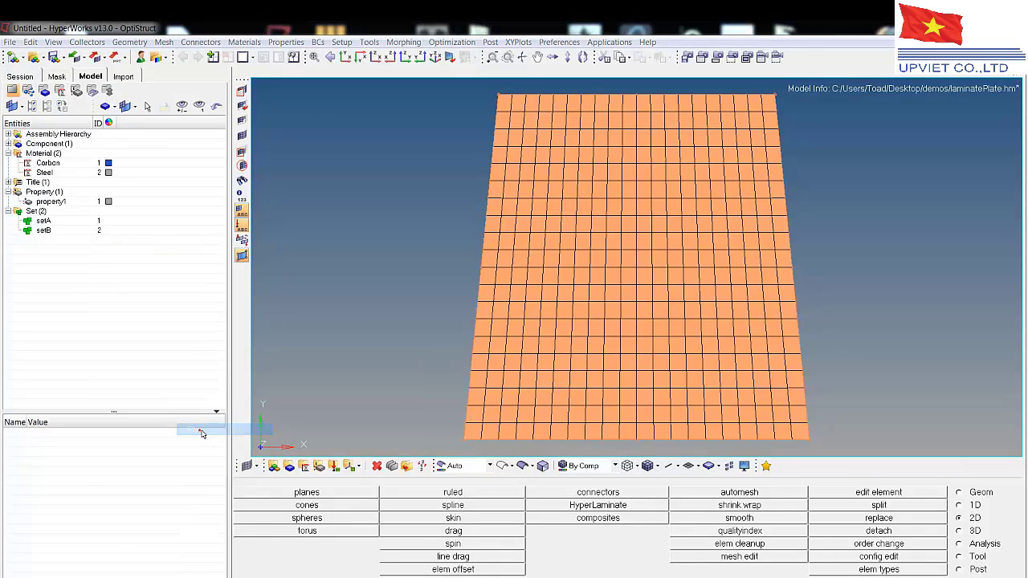
left_click_drag(1, 122, 236, 99)
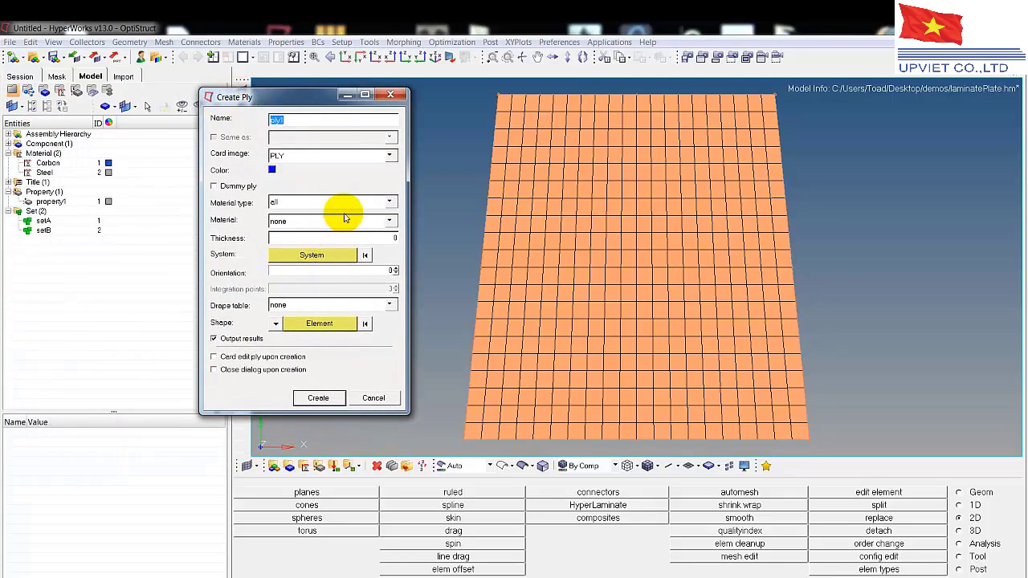
left_click(390, 221)
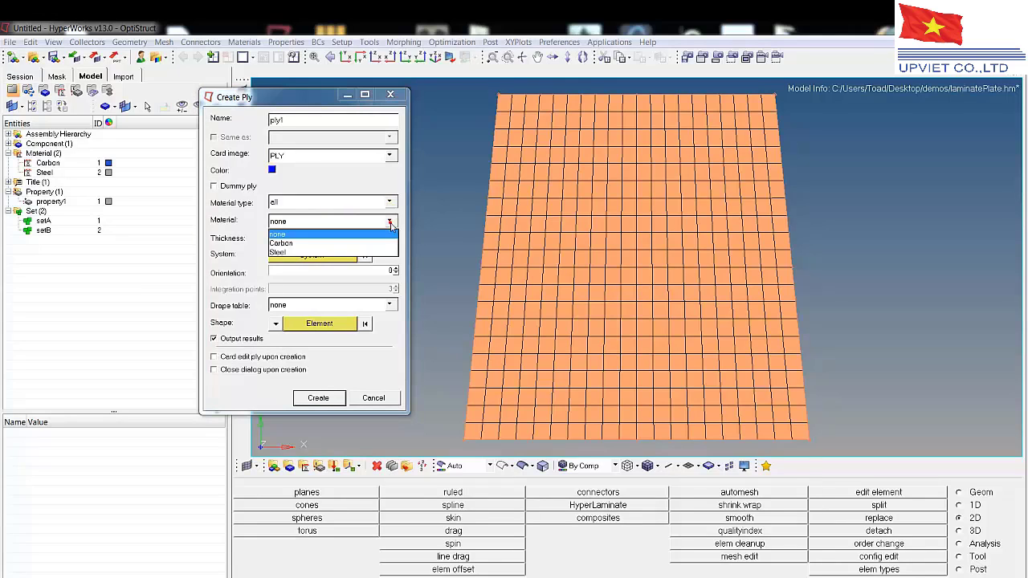
left_click(294, 243)
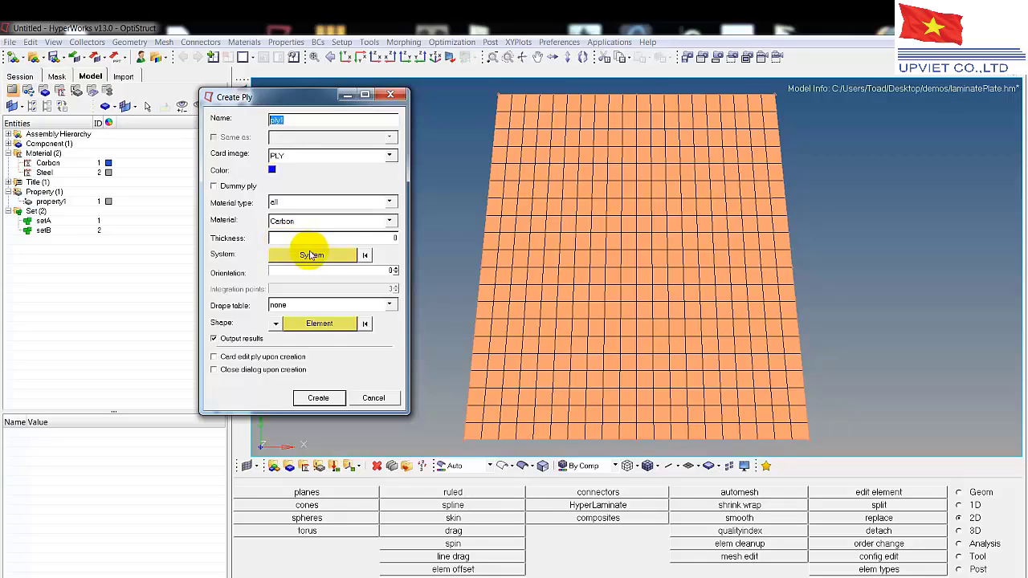
left_click(393, 239)
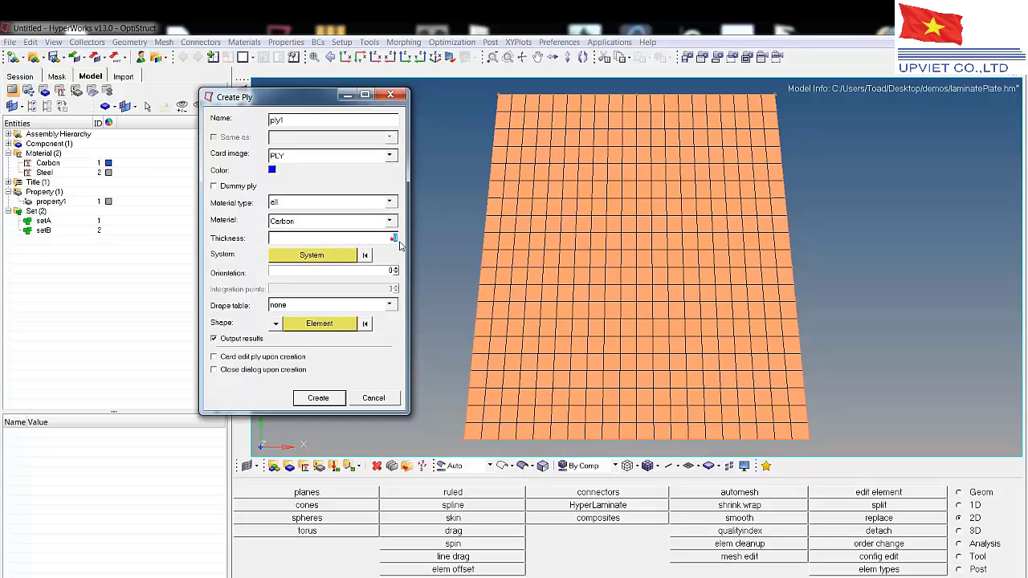
left_click(392, 240)
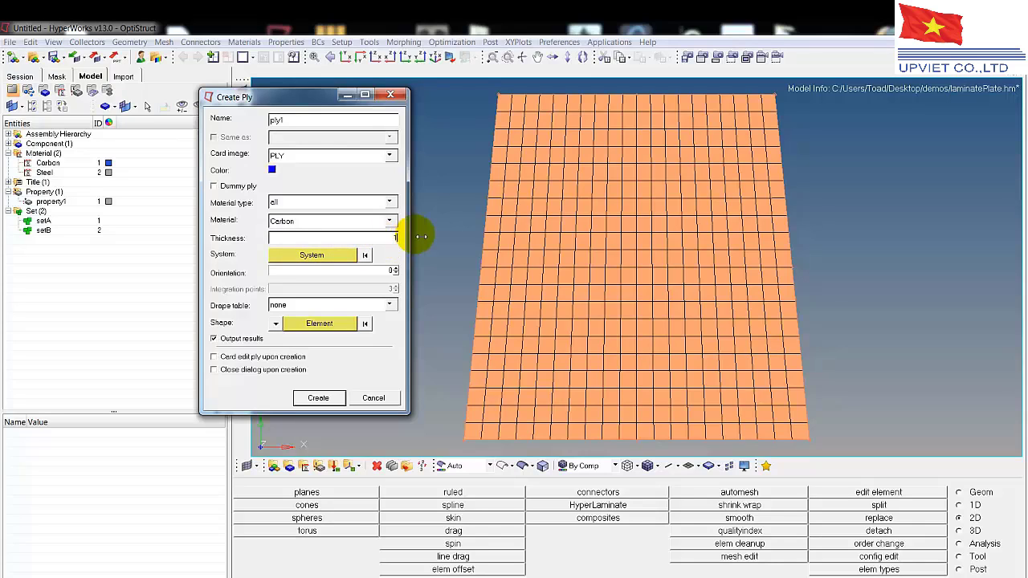
left_click(315, 400)
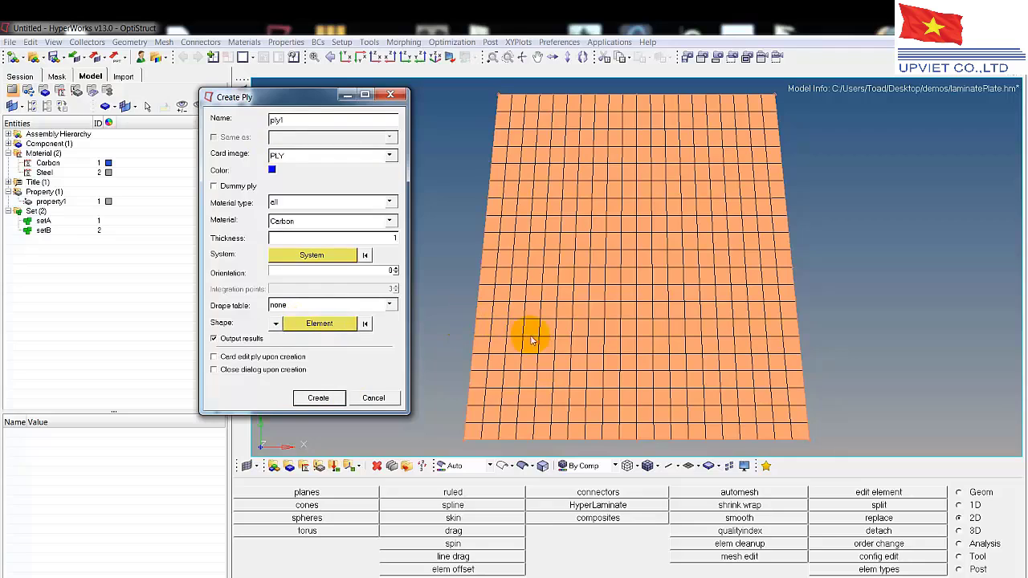
Define the first ply's shape by sets, using both setA and setB, and create the ply.
left_click(275, 322)
left_click(287, 352)
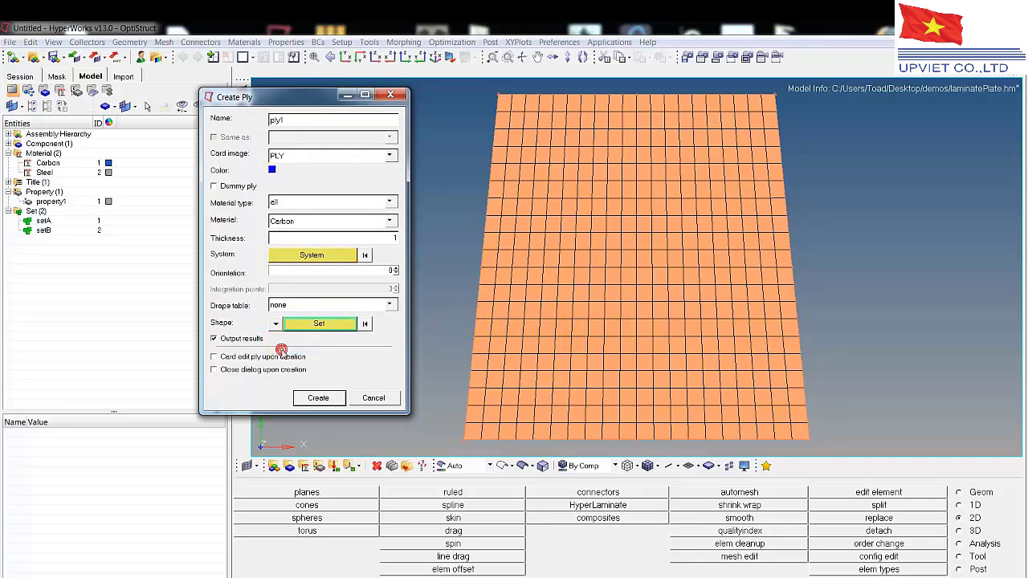
left_click(291, 325)
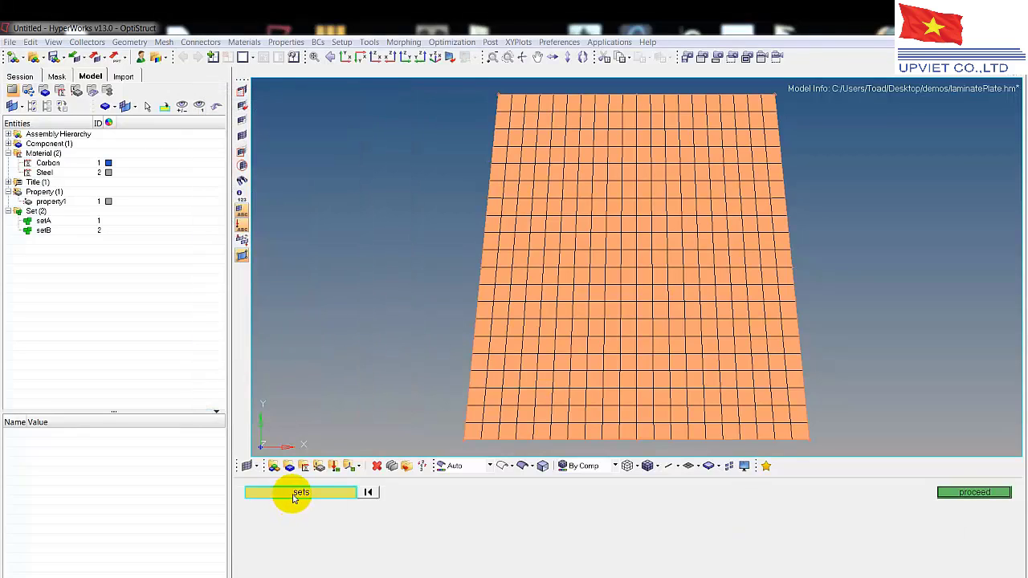
left_click(297, 493)
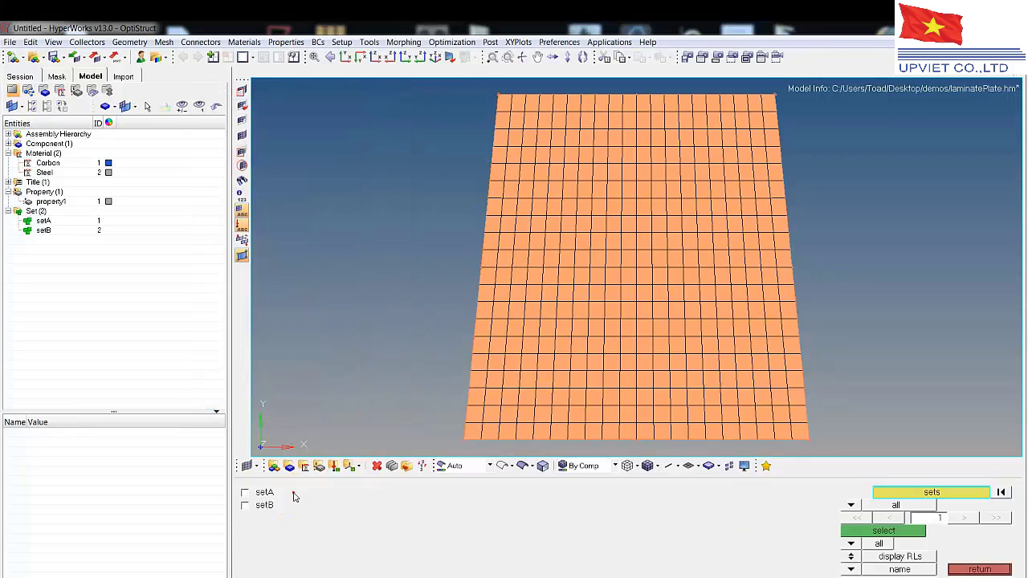
left_click(245, 493)
left_click(245, 505)
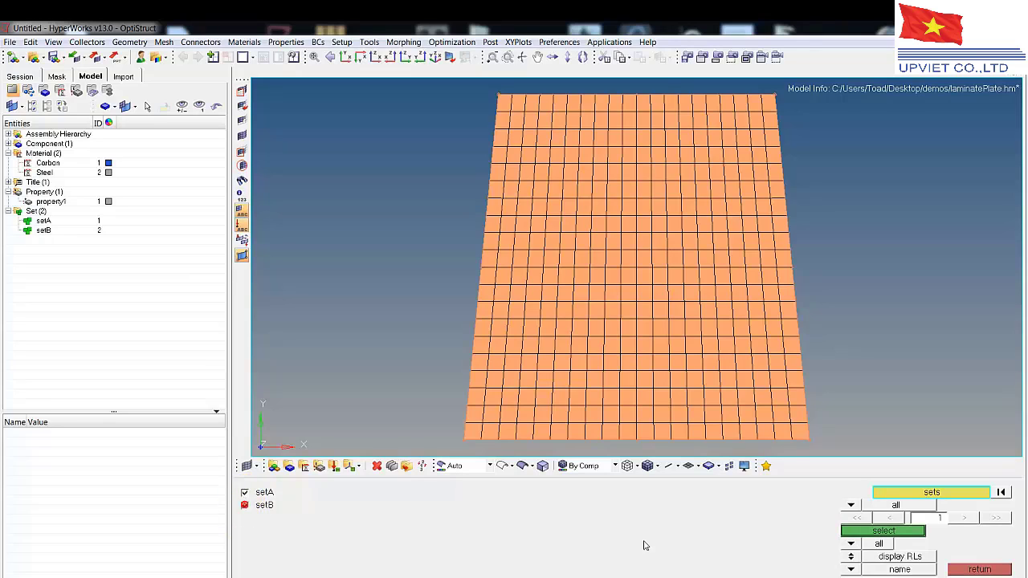
left_click(881, 531)
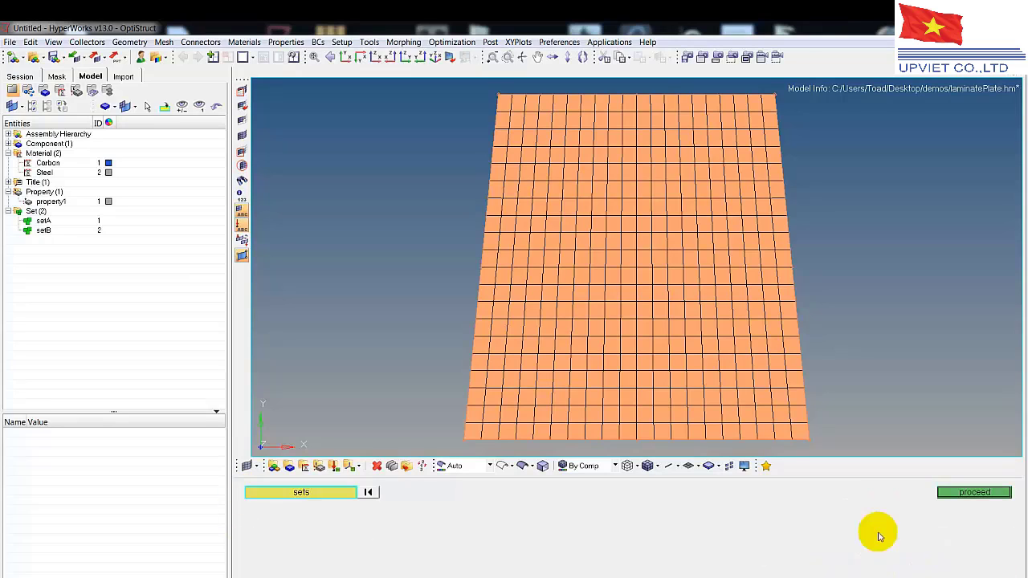
left_click(973, 492)
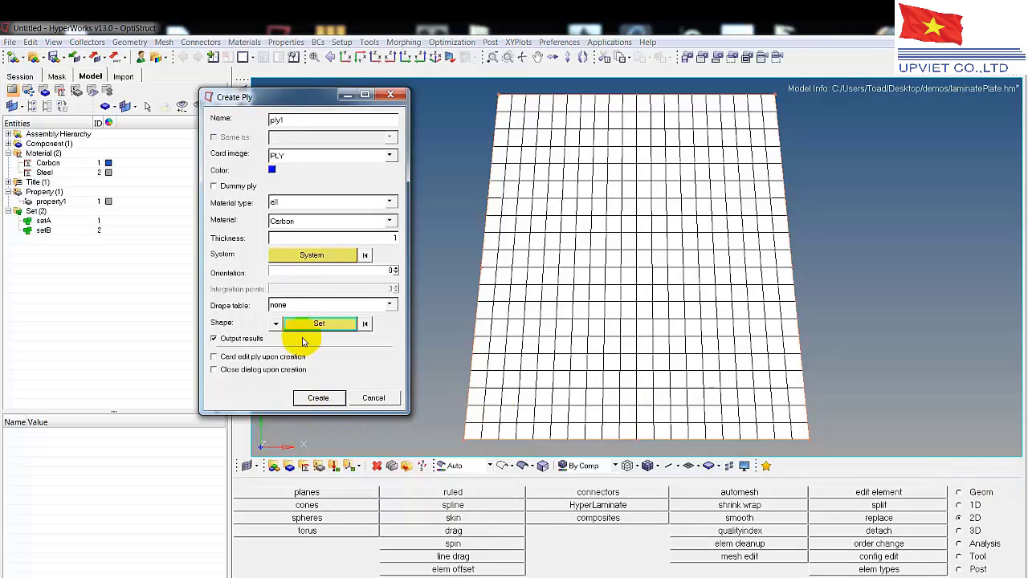
left_click(315, 399)
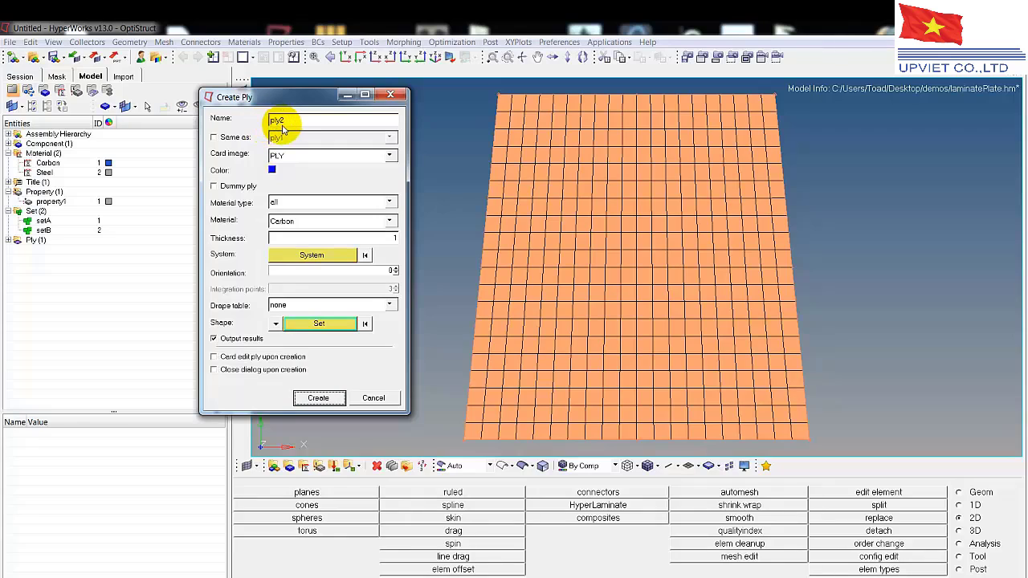
Create the second ply in red, with setA as its shape.
left_click(271, 170)
left_click(270, 171)
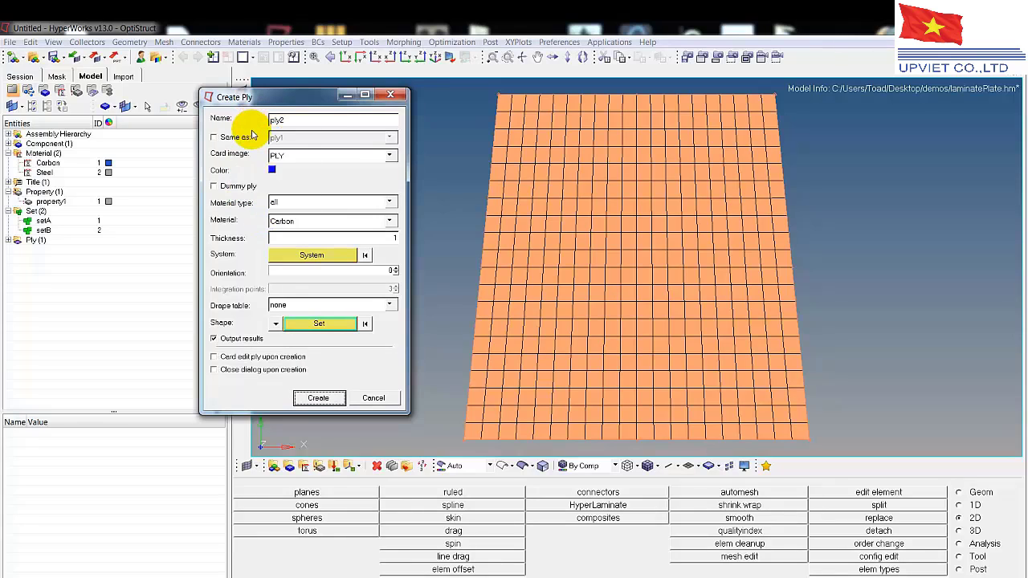
left_click(272, 170)
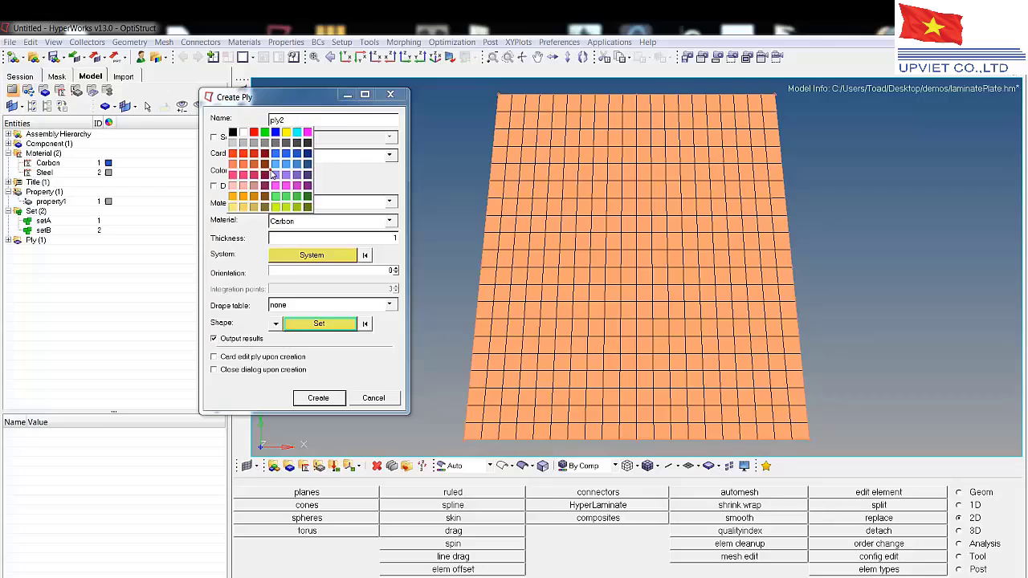
left_click(254, 134)
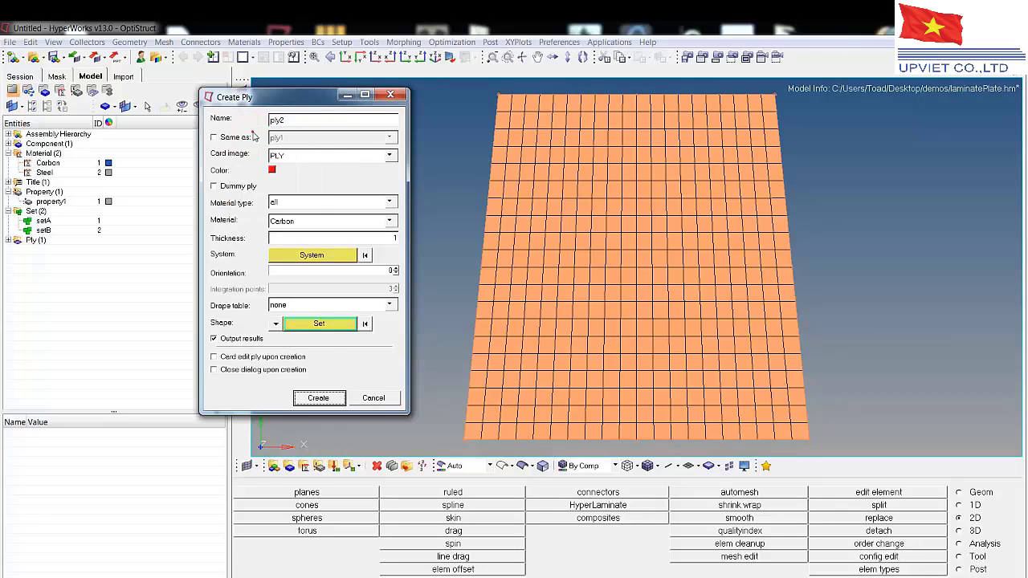
left_click(319, 323)
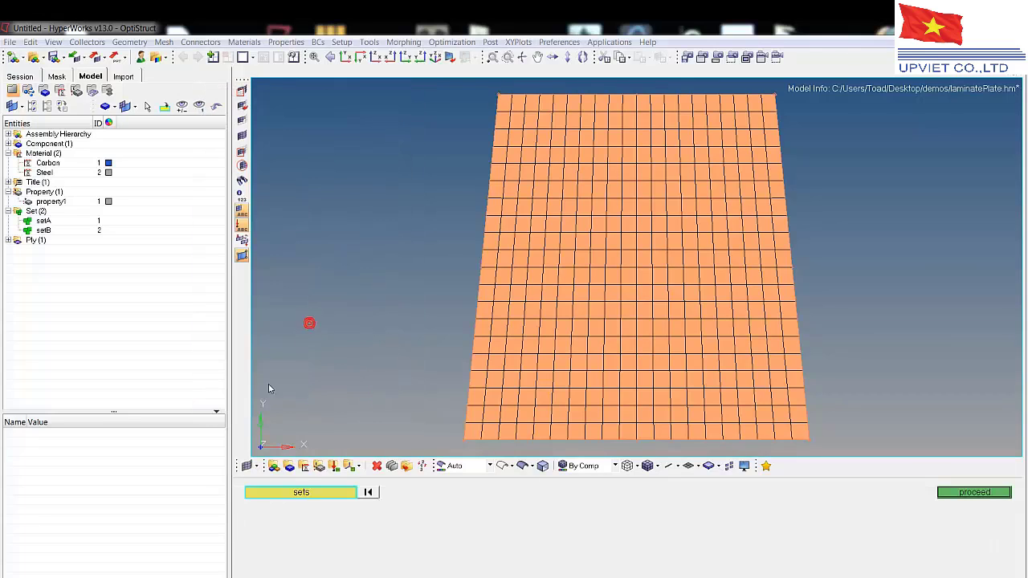
left_click(275, 499)
left_click(245, 492)
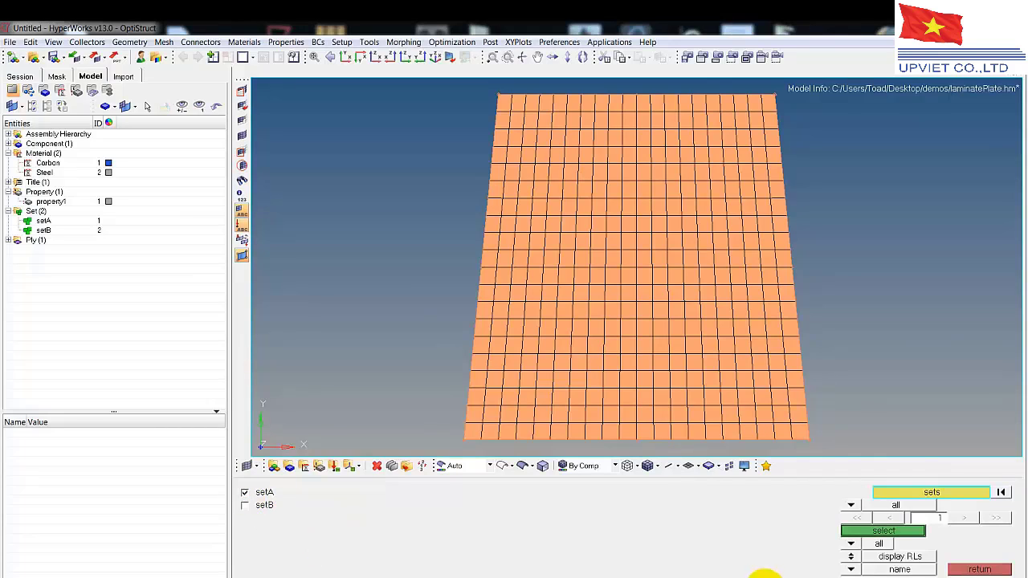
left_click(856, 530)
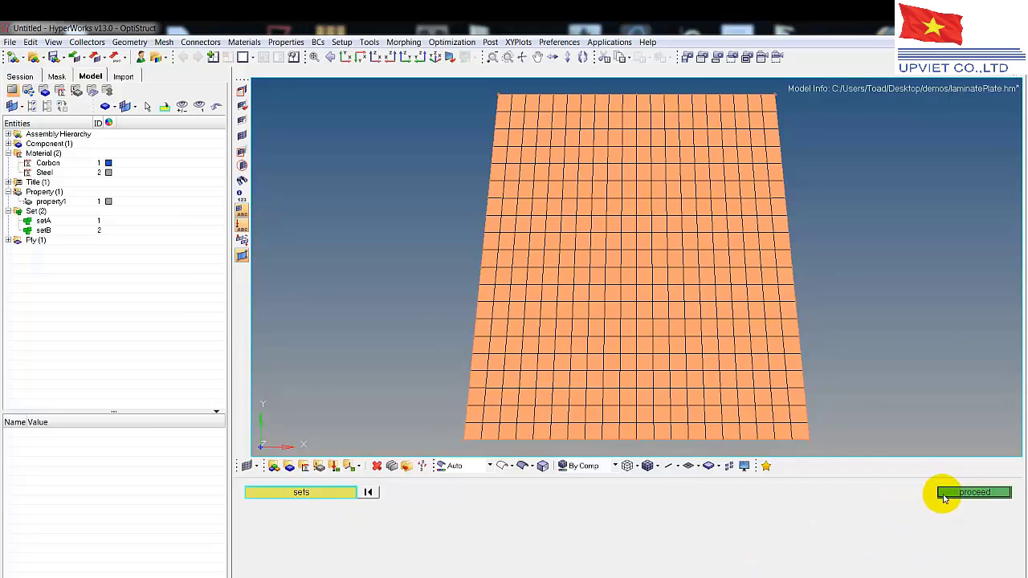
left_click(974, 492)
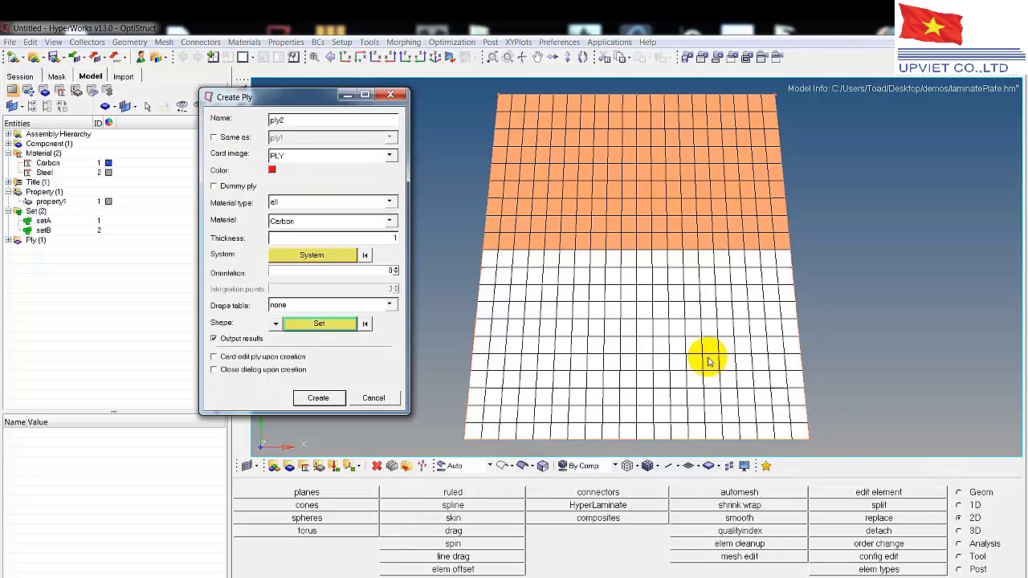
left_click(312, 399)
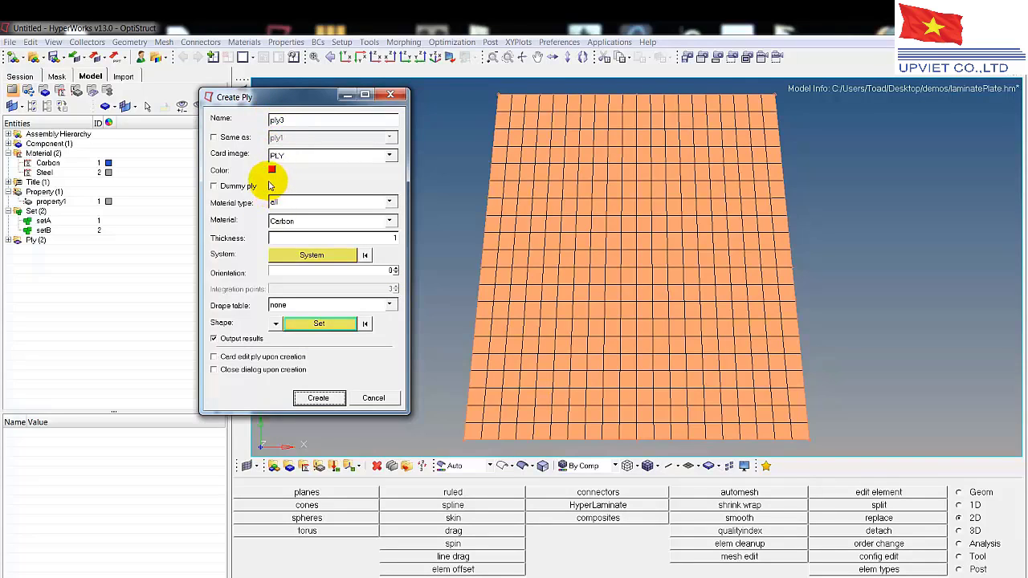
Create the third ply in green, with setB as its shape.
left_click(272, 169)
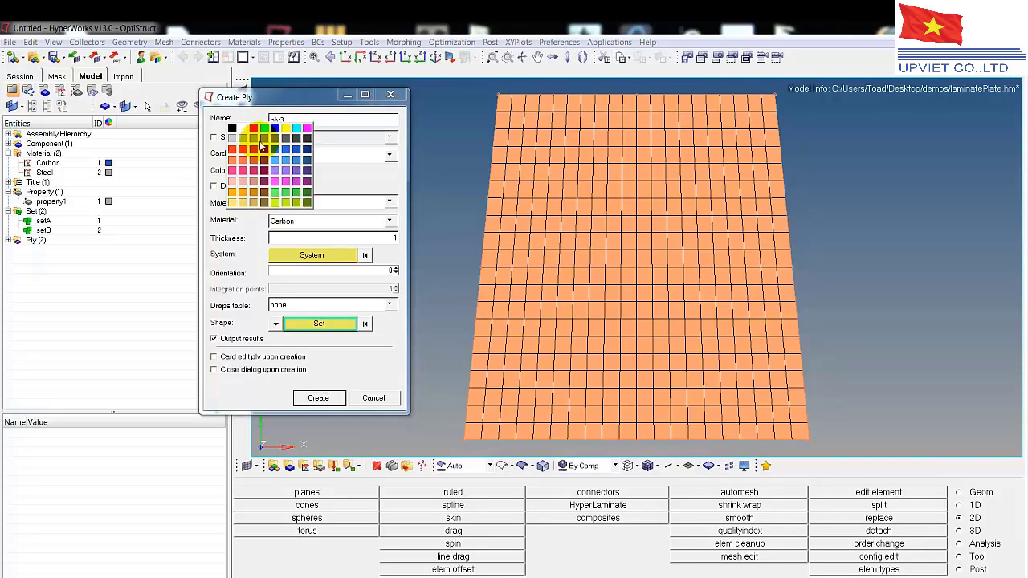
left_click(263, 127)
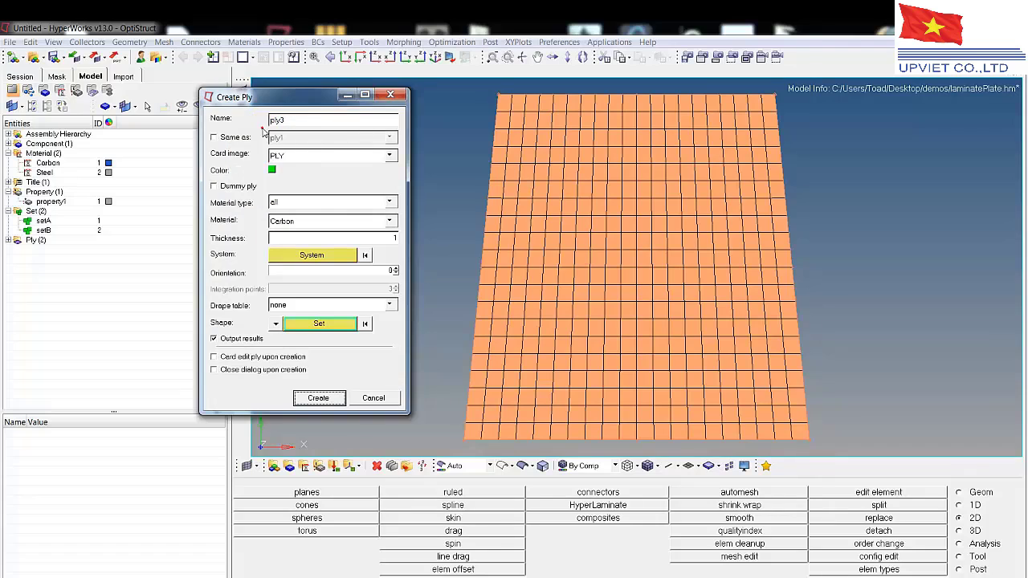
left_click(309, 324)
left_click(294, 492)
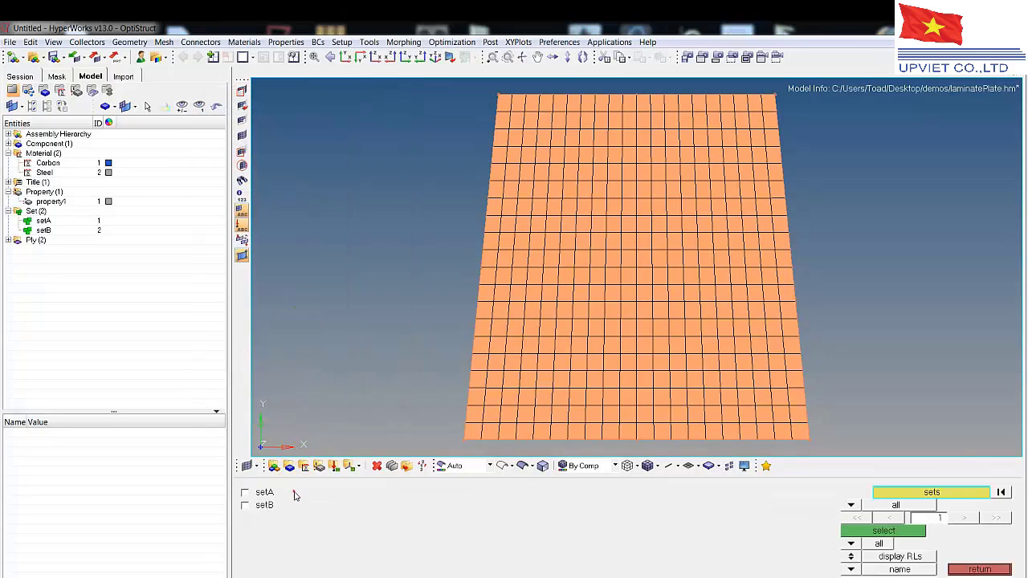
left_click(245, 505)
left_click(863, 532)
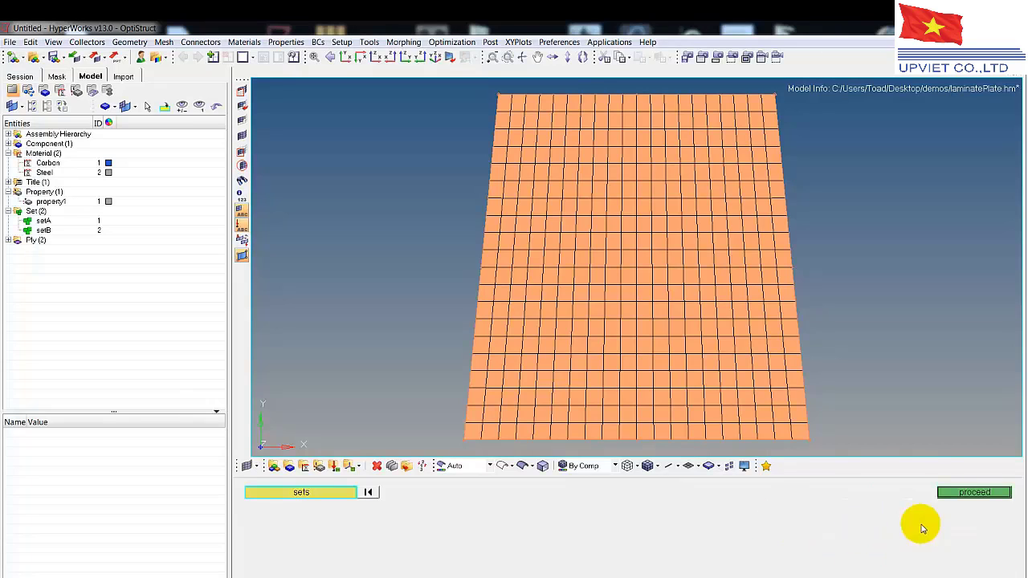
left_click(972, 492)
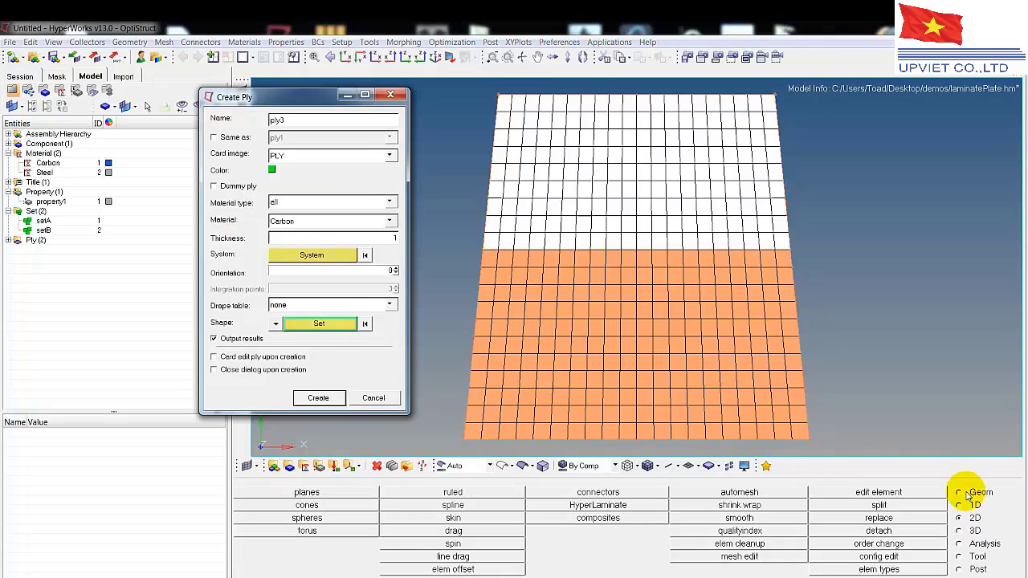
left_click(309, 399)
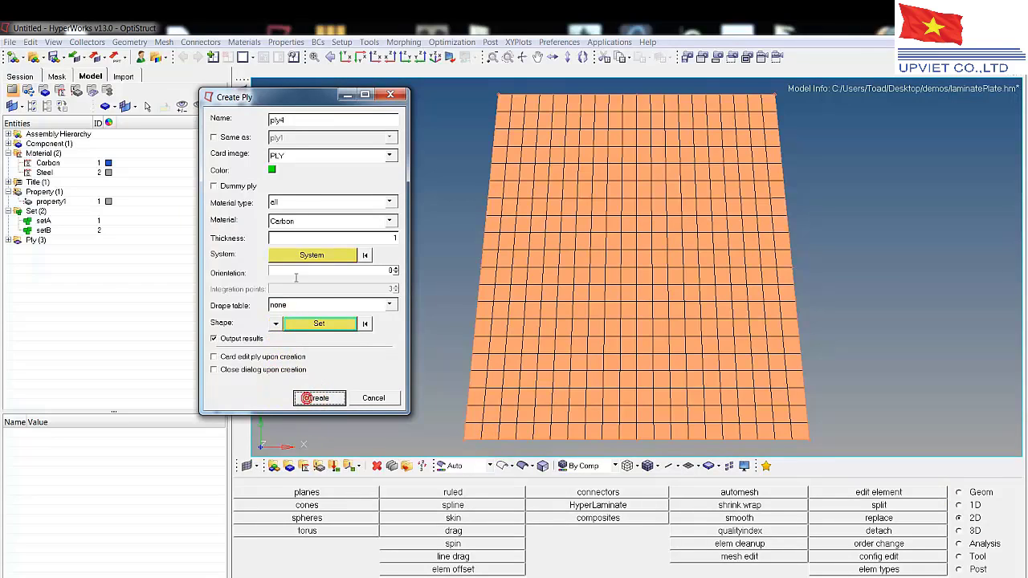
Create the fourth ply in magenta, with both setA and setB as its shape, and finish ply creation.
left_click(269, 170)
left_click(306, 136)
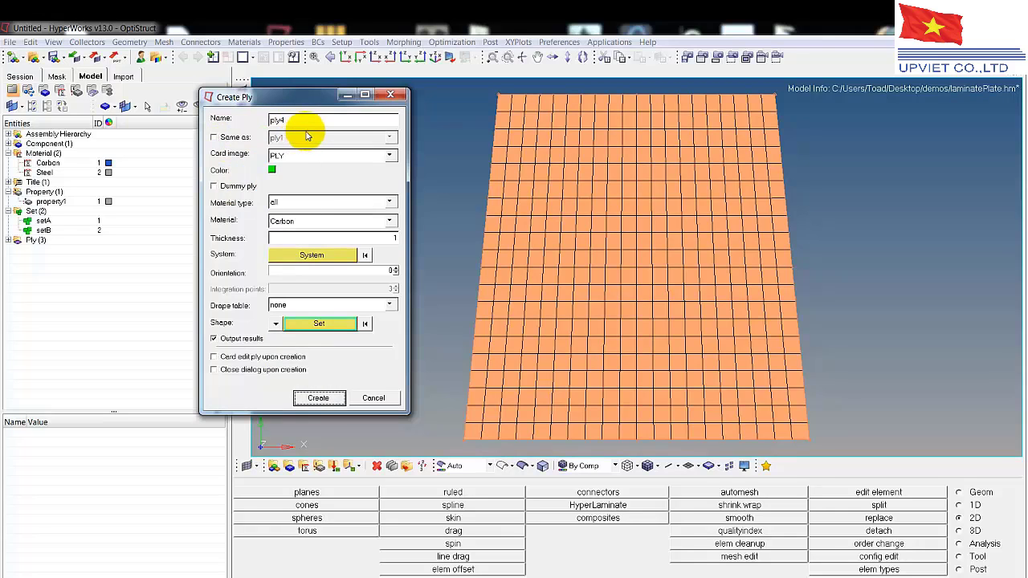
left_click(271, 171)
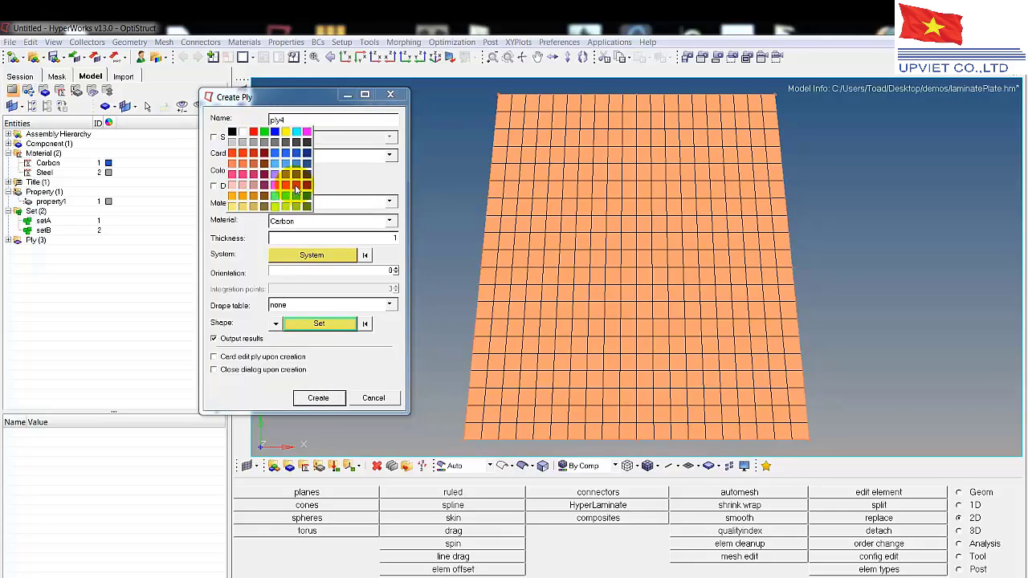
left_click(296, 187)
left_click(301, 325)
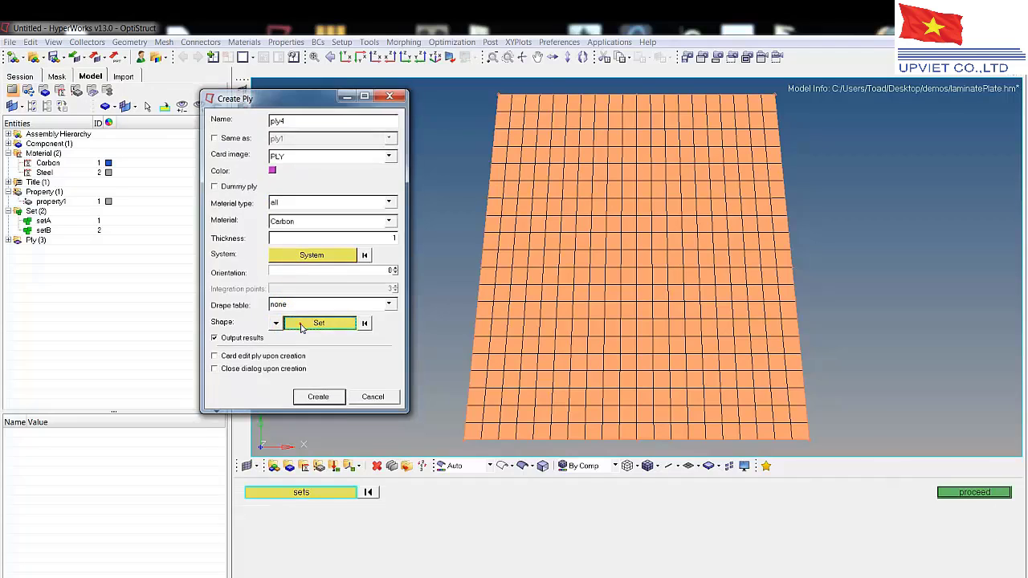
left_click(277, 492)
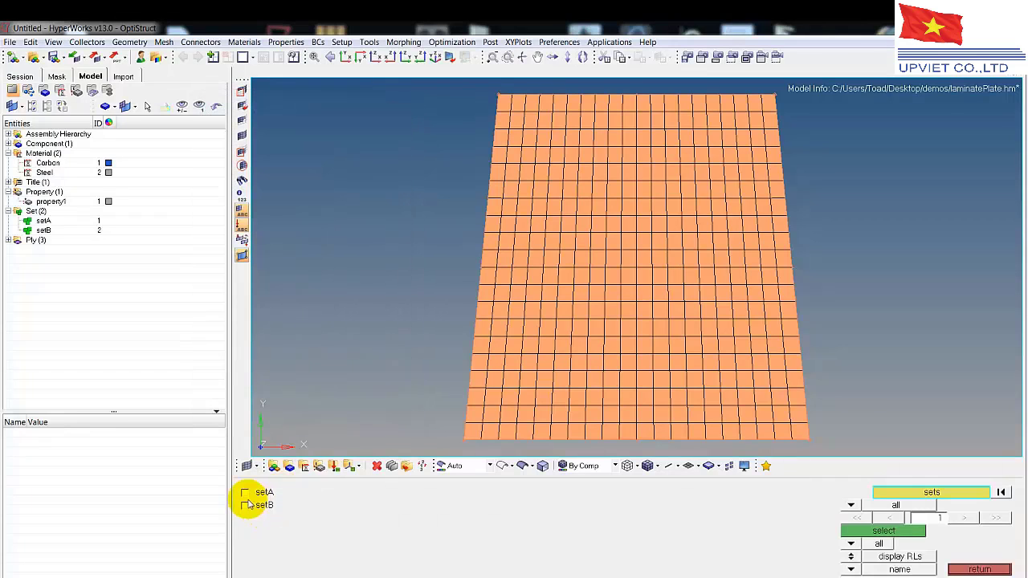
left_click(245, 492)
left_click(245, 506)
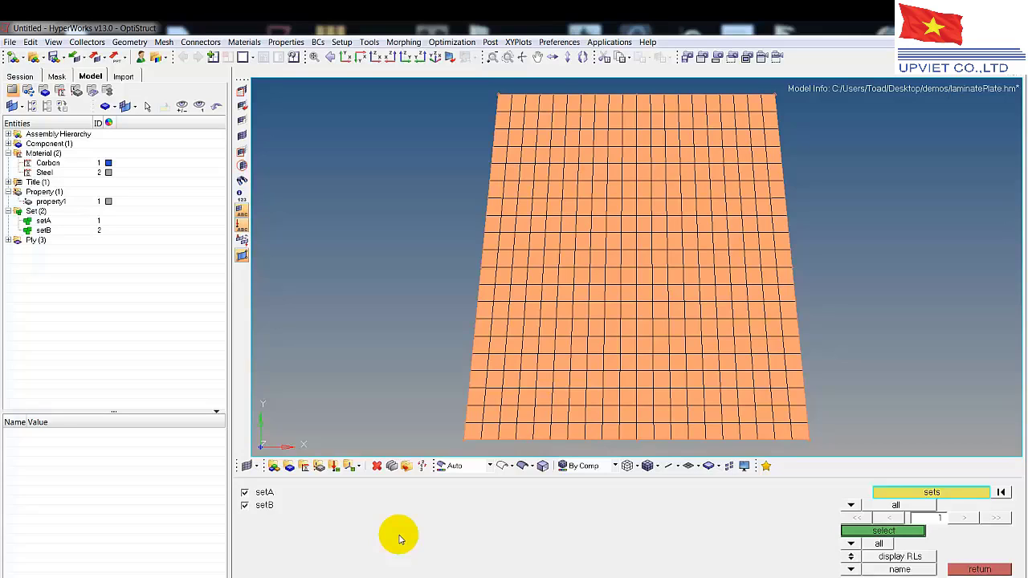
left_click(879, 531)
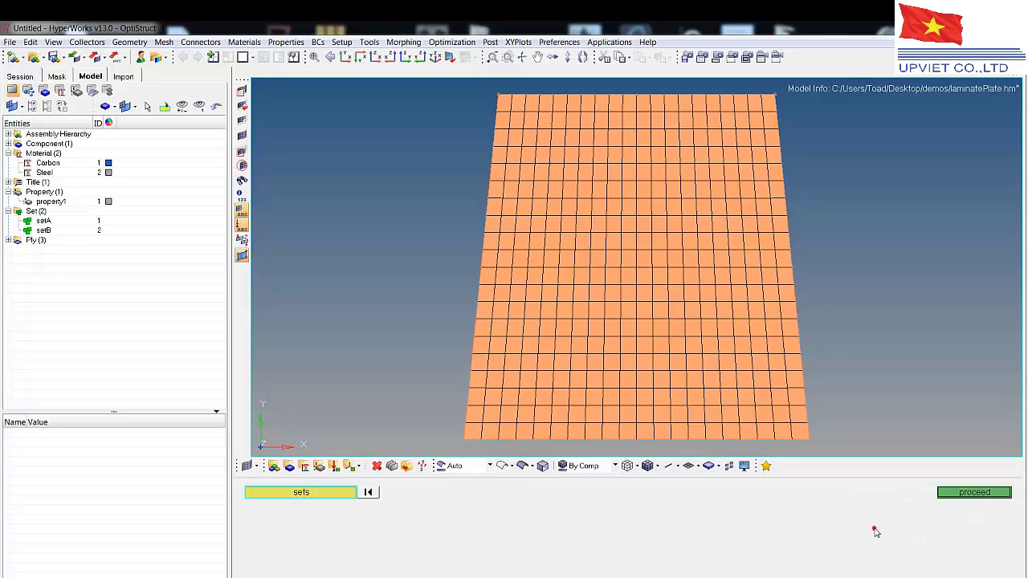
left_click(954, 491)
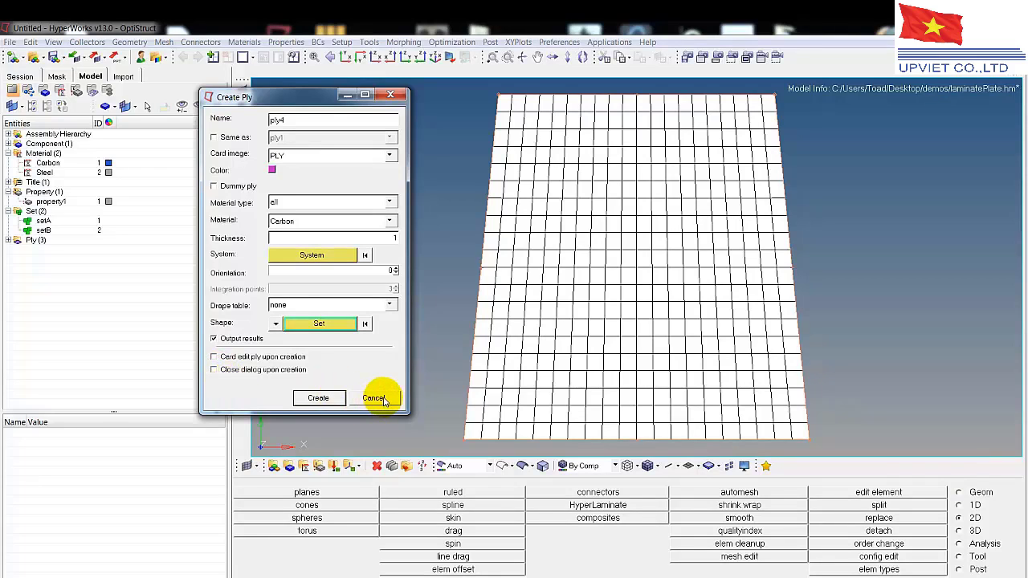
left_click(318, 398)
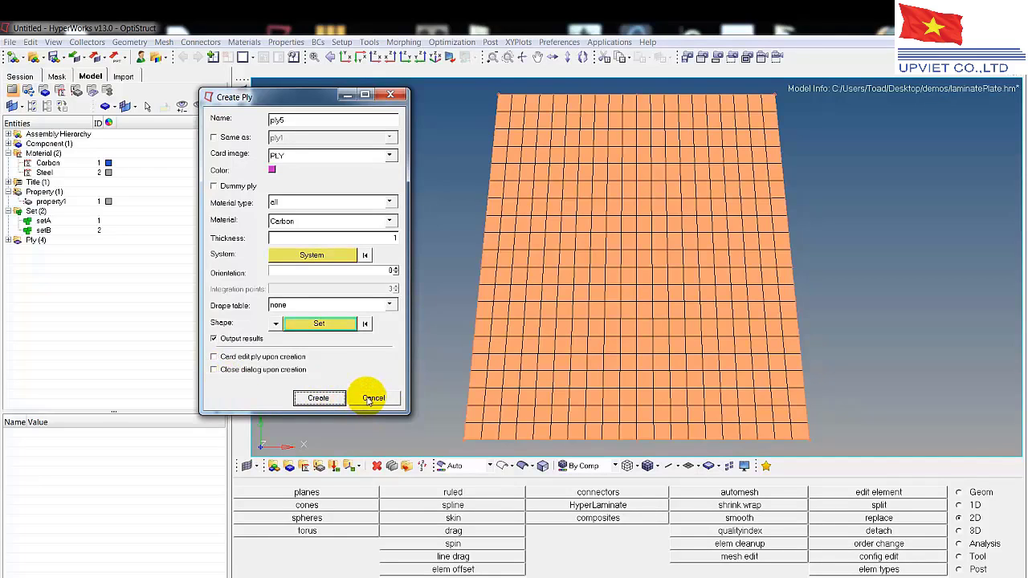
left_click(372, 398)
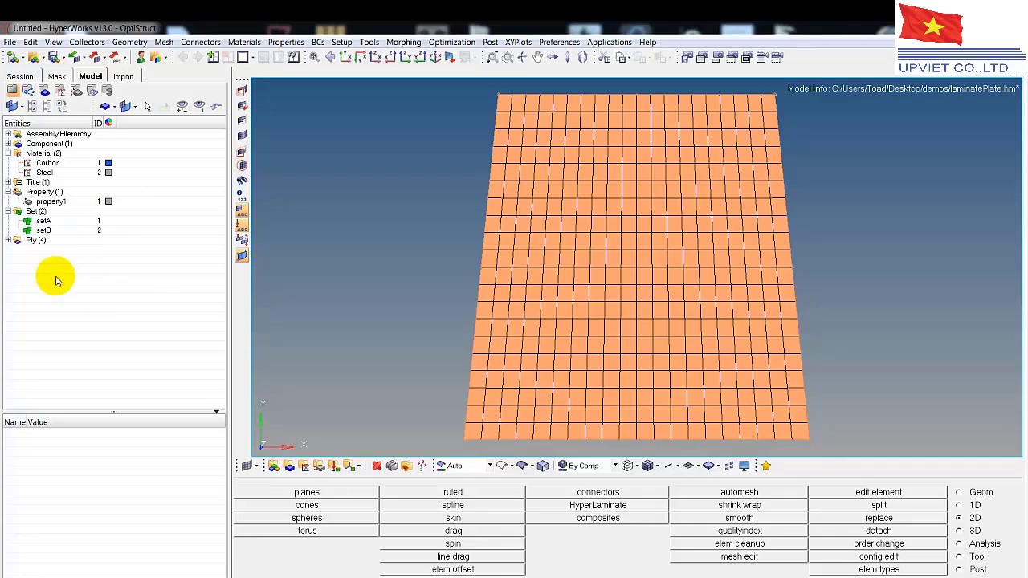
left_click(7, 240)
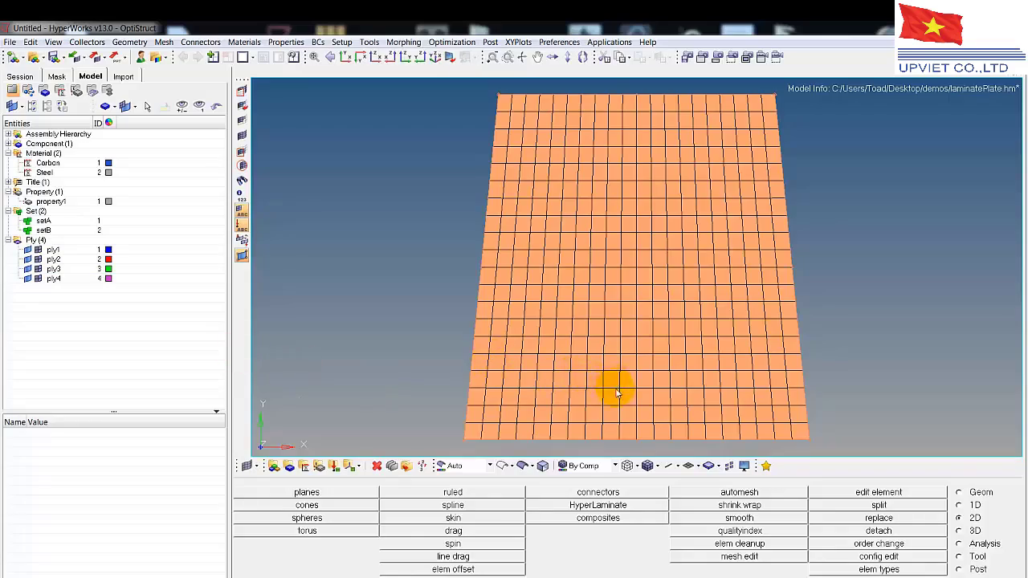
Assign property1, the PCOMPP property, to the plate component.
left_click_drag(617, 393, 560, 243, "ctrl")
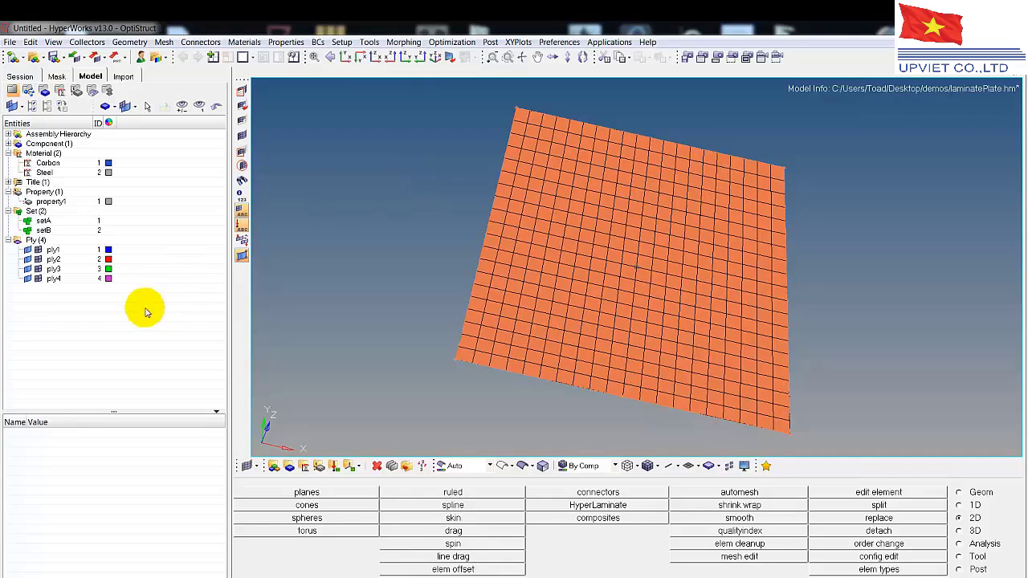
left_click(42, 202)
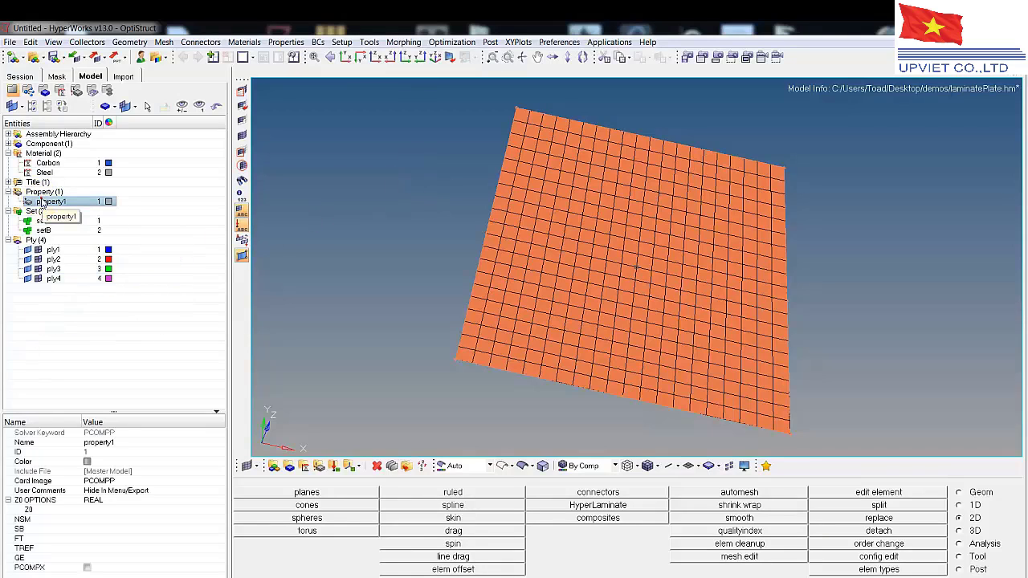
left_click(119, 339)
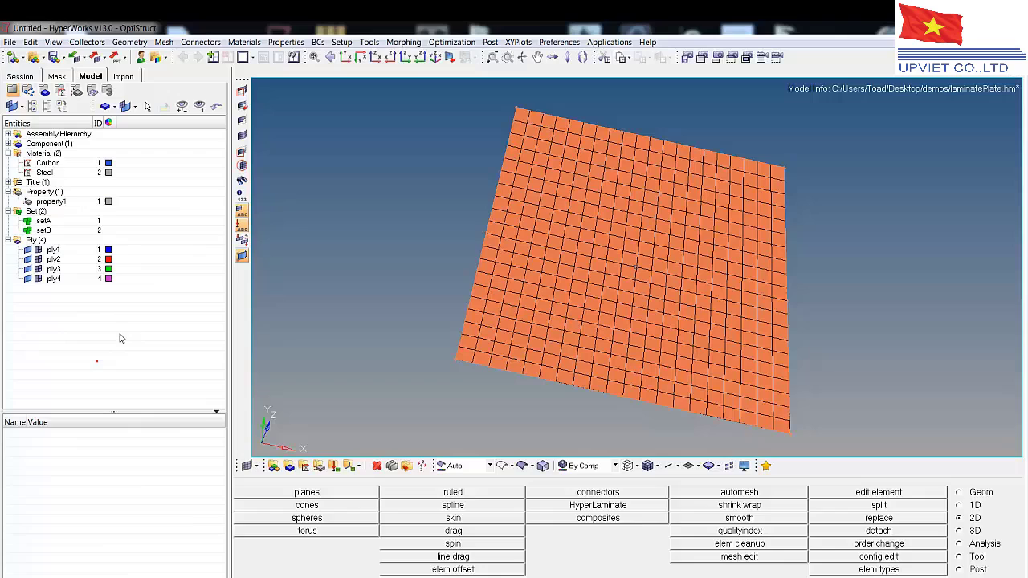
left_click(9, 145)
left_click(55, 153)
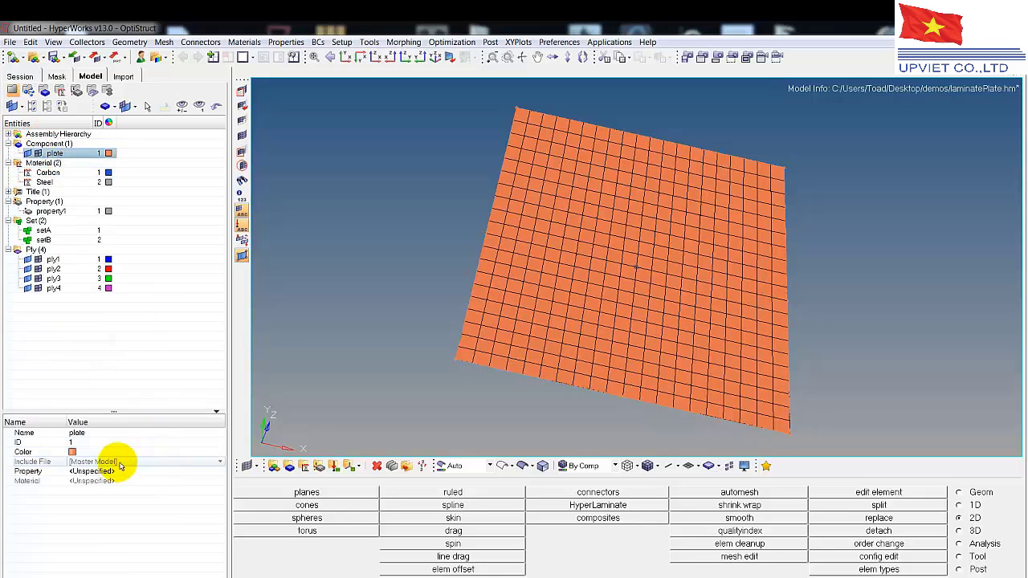
left_click(132, 481)
left_click(105, 472)
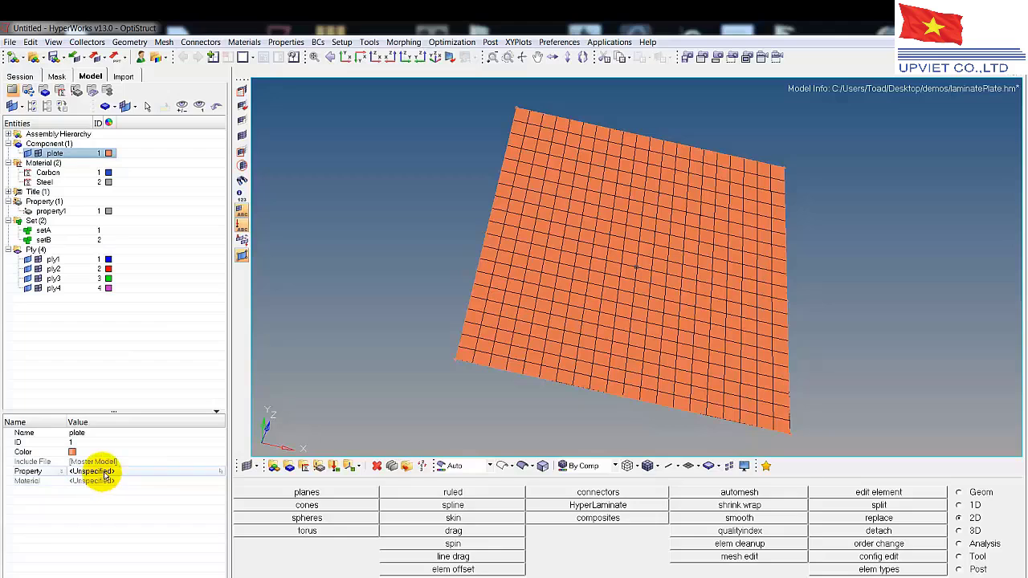
left_click(134, 472)
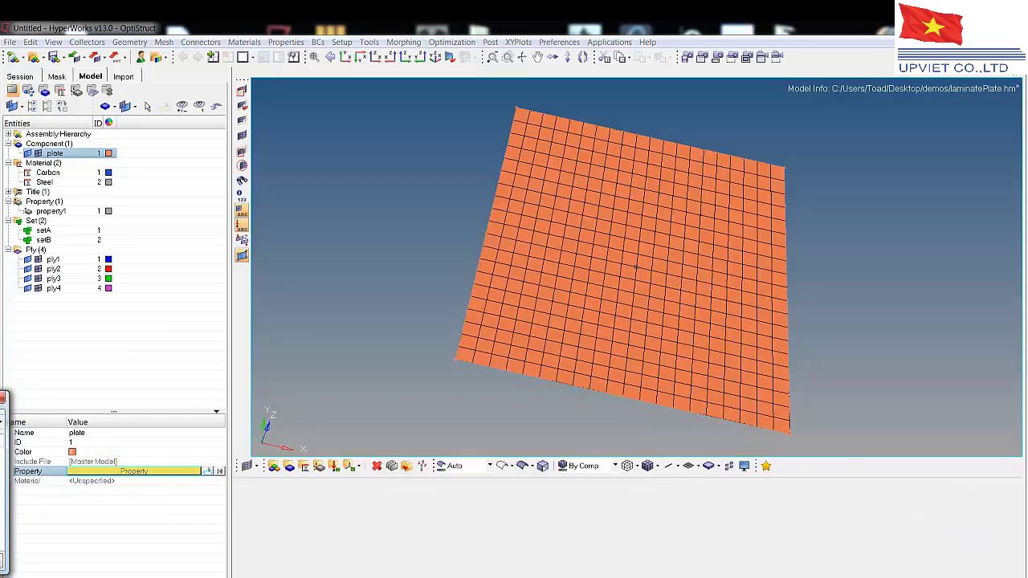
left_click_drag(62, 379, 231, 255)
left_click(149, 321)
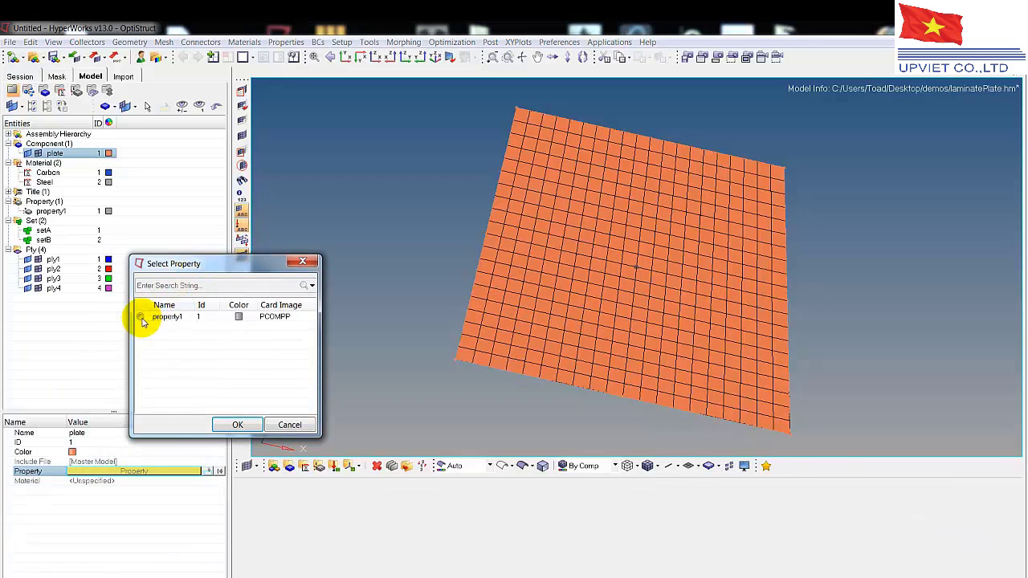
left_click(281, 315)
left_click(237, 424)
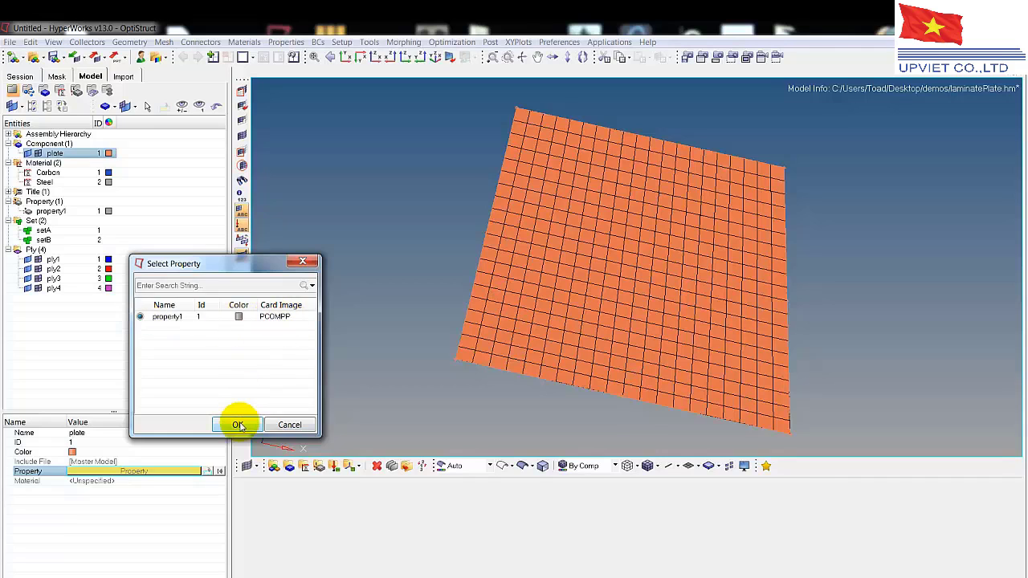
left_click(114, 376)
left_click(111, 373)
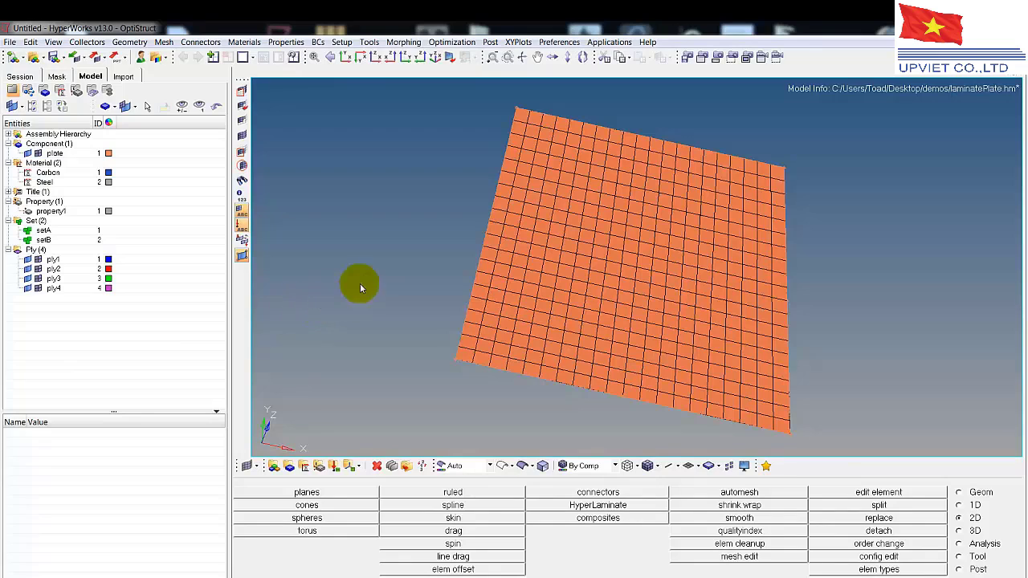
Start creating a laminate of type Ply laminate and set its color to orange.
right_click(76, 328)
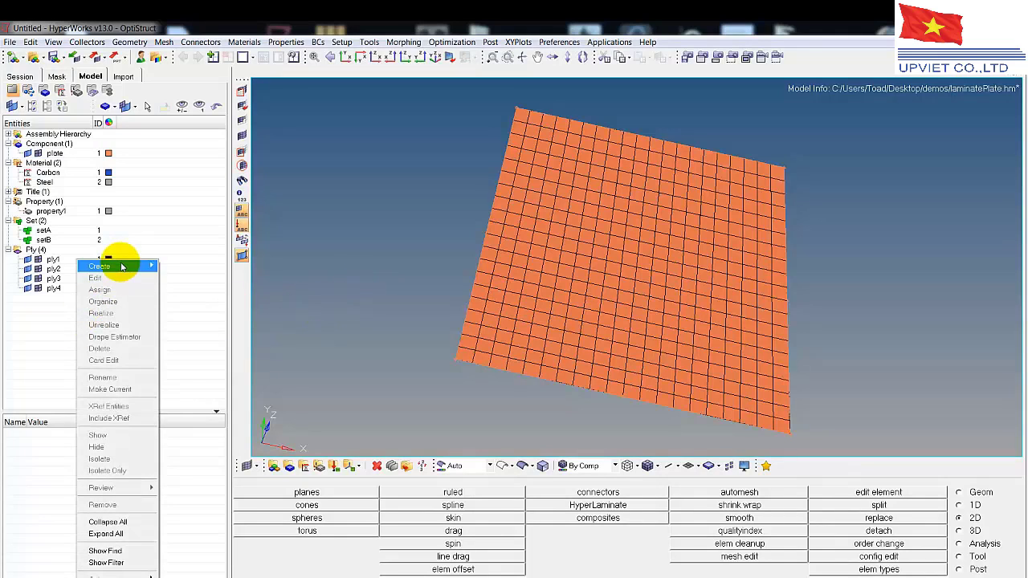
mouse_move(122, 266)
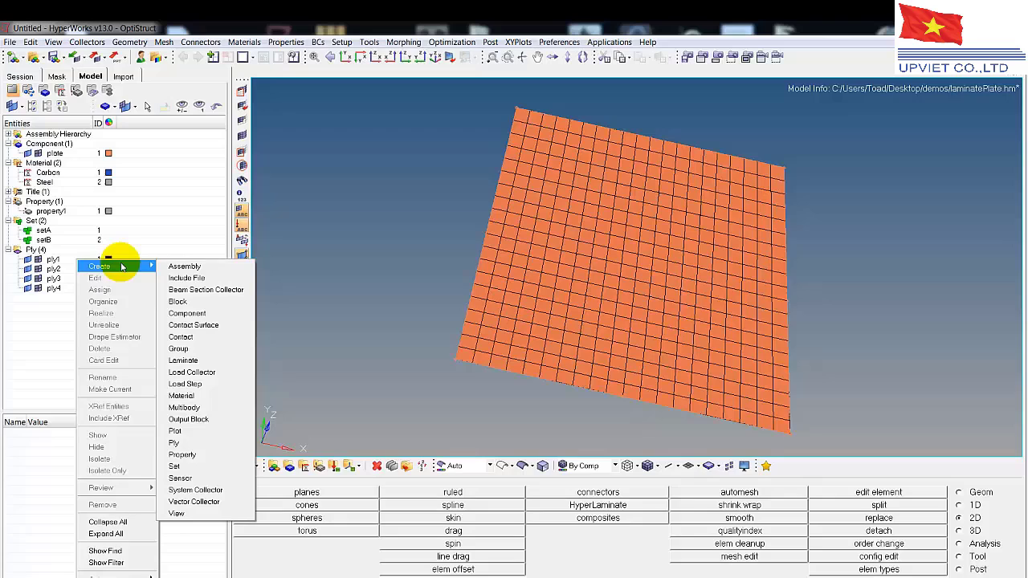
left_click(183, 360)
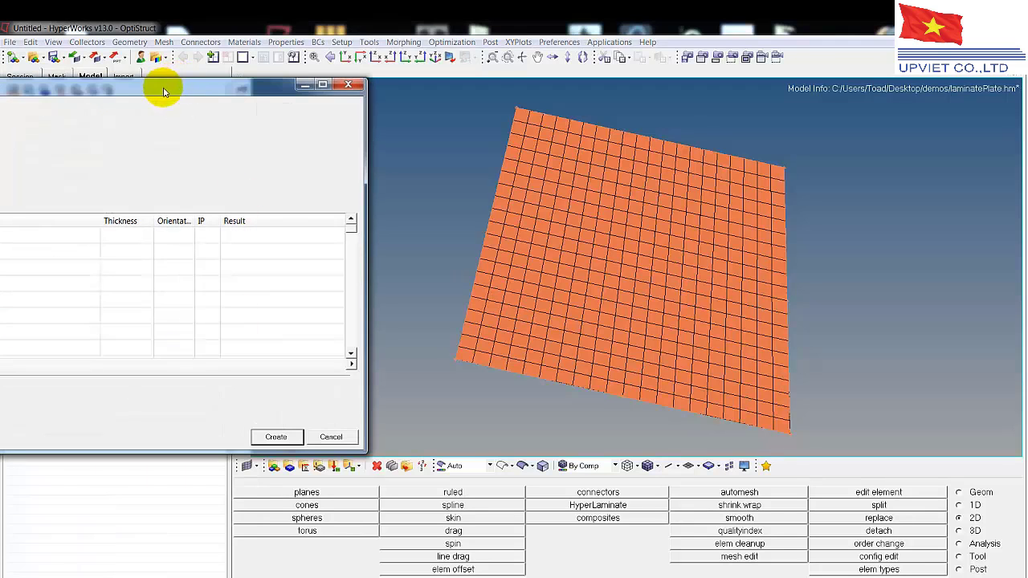
left_click_drag(163, 88, 509, 92)
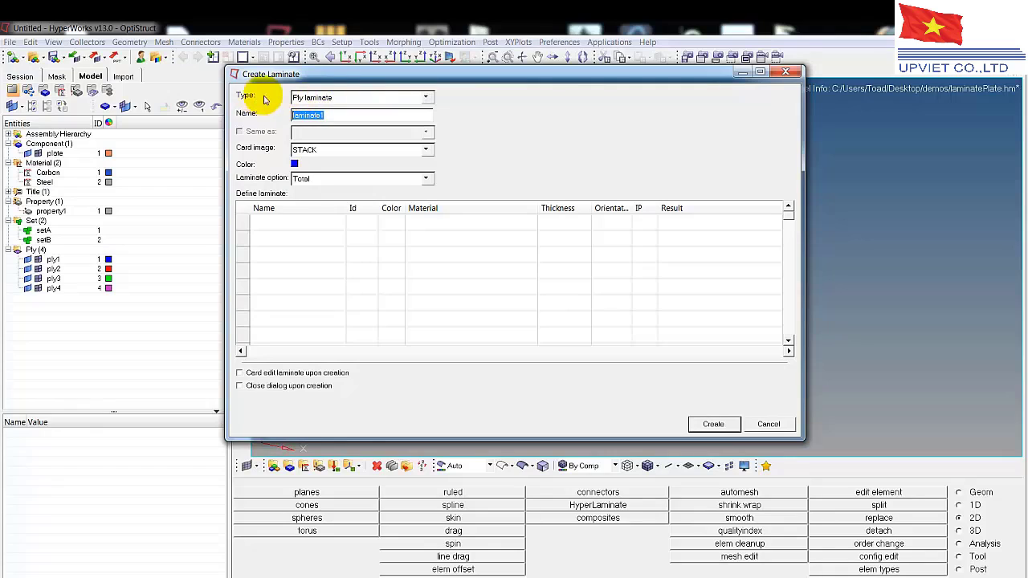
left_click(425, 97)
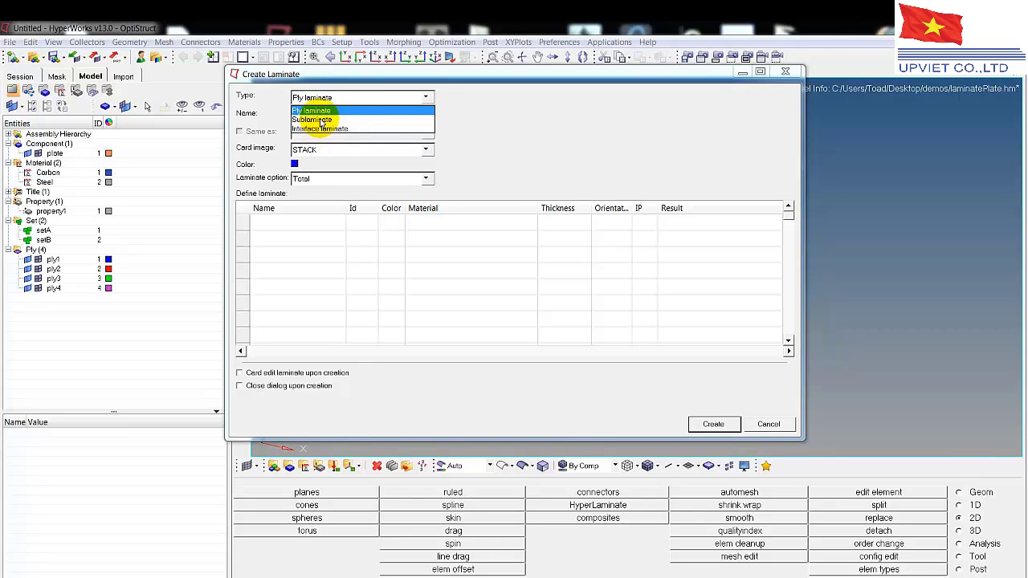
left_click(547, 165)
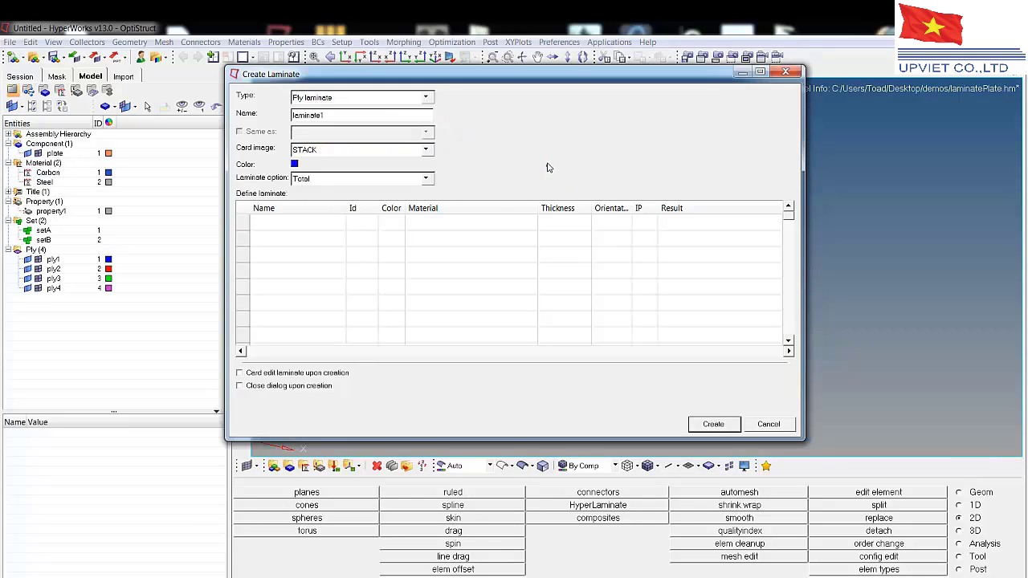
left_click(293, 165)
left_click(274, 164)
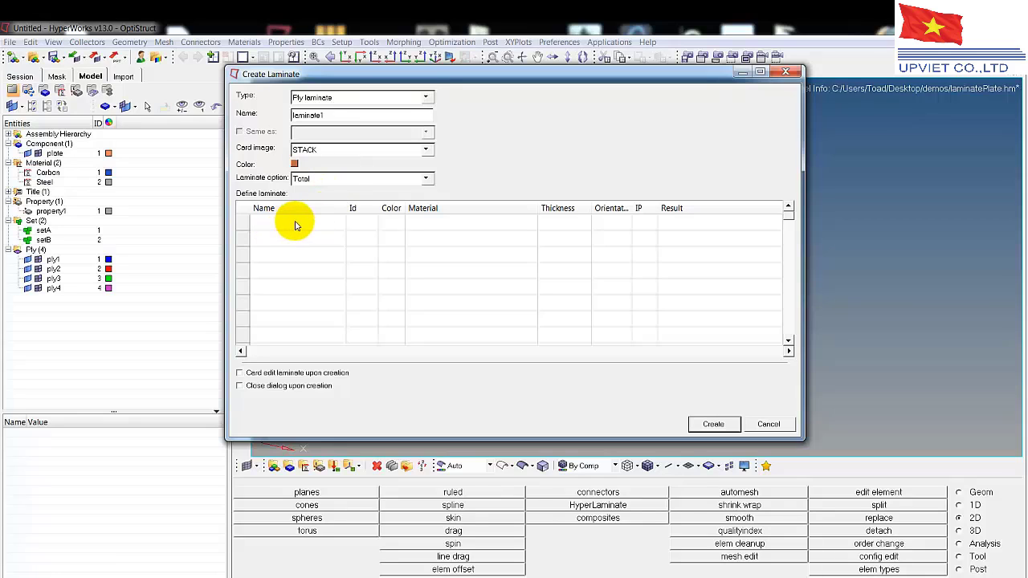
Add ply1 and ply2 as the first two layers in the laminate definition.
left_click(334, 221)
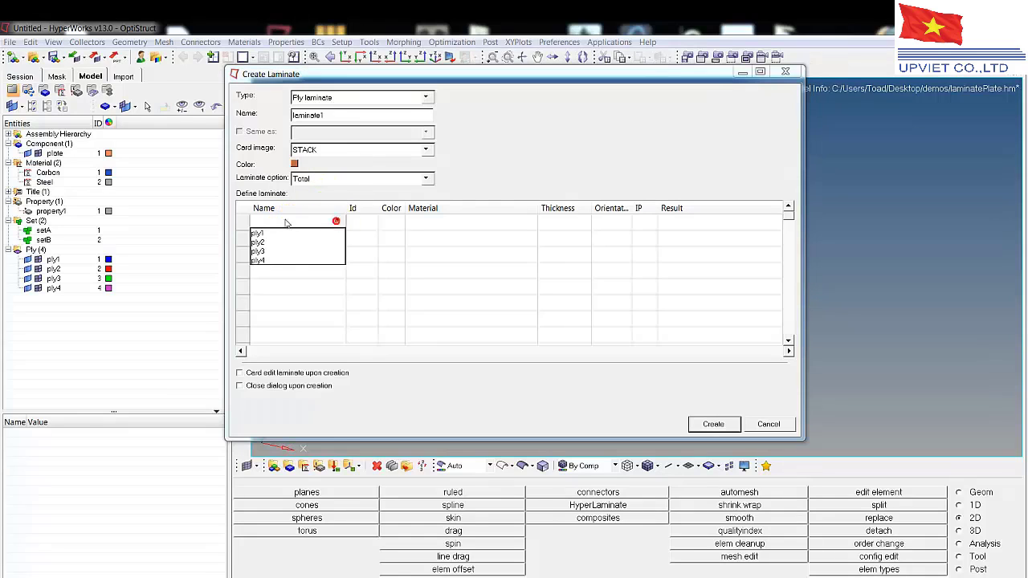
left_click(259, 232)
left_click(366, 230)
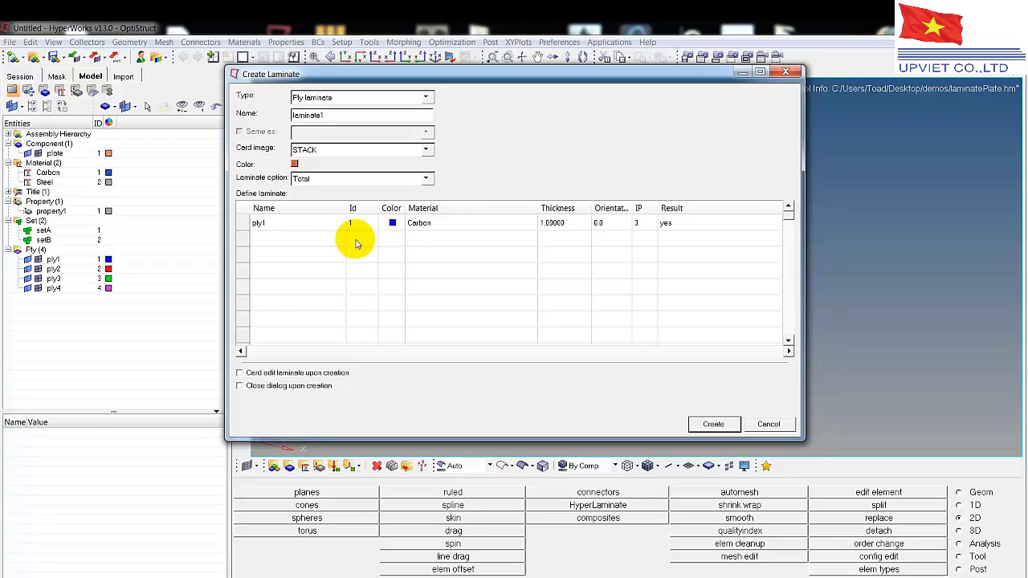
left_click(358, 243)
type("2")
left_click(359, 253)
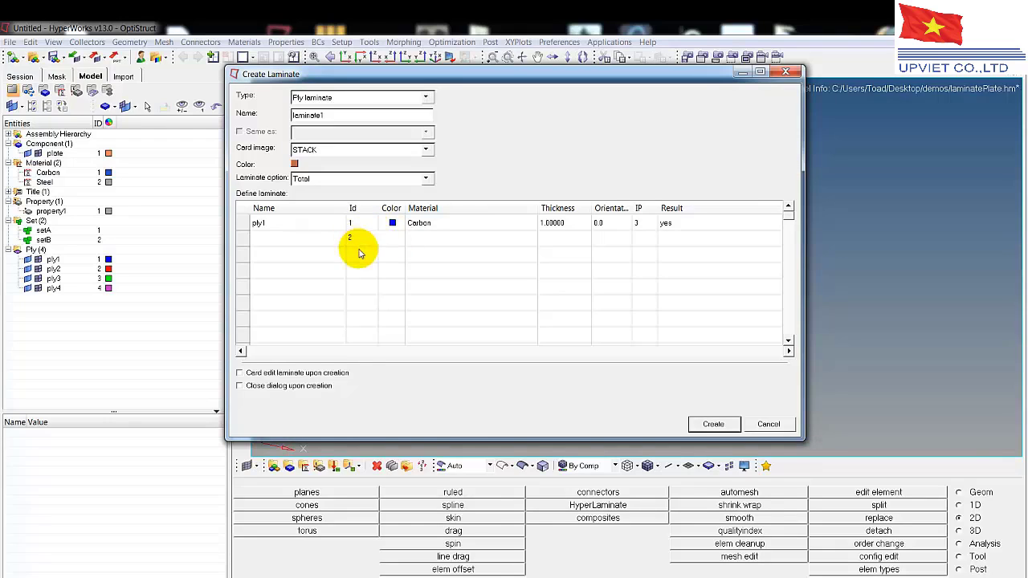
left_click(357, 257)
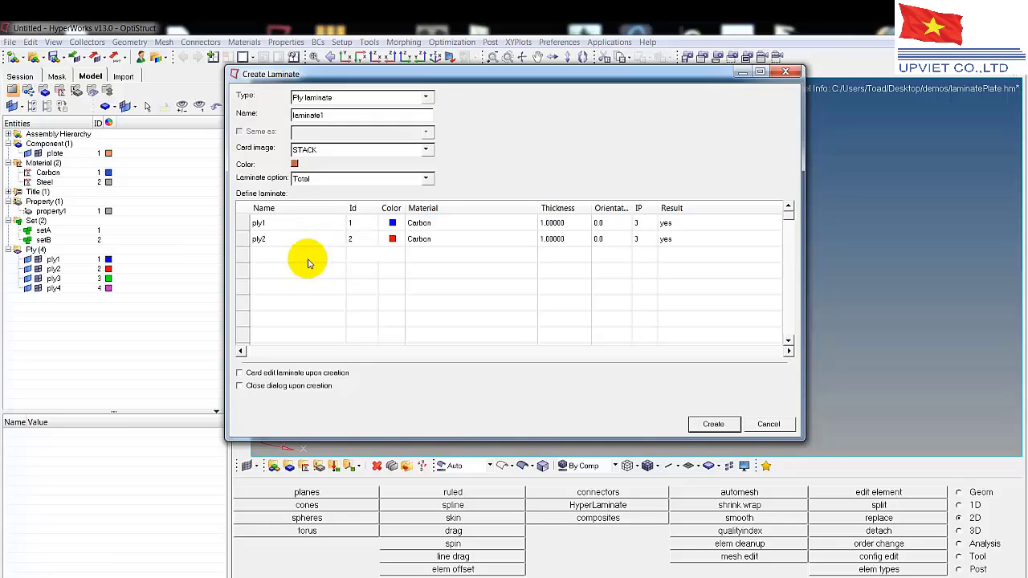
left_click(556, 230)
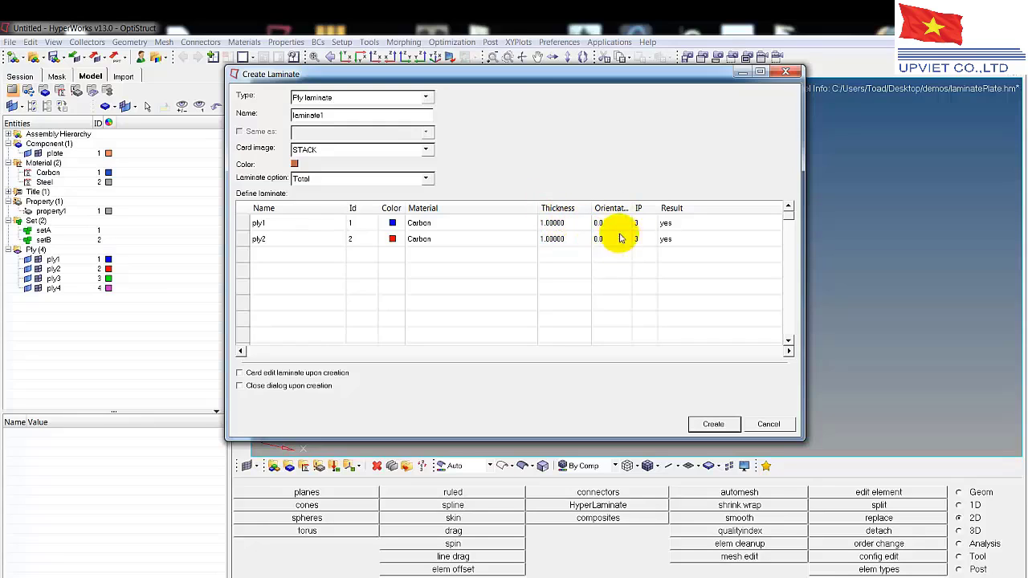
left_click(440, 245)
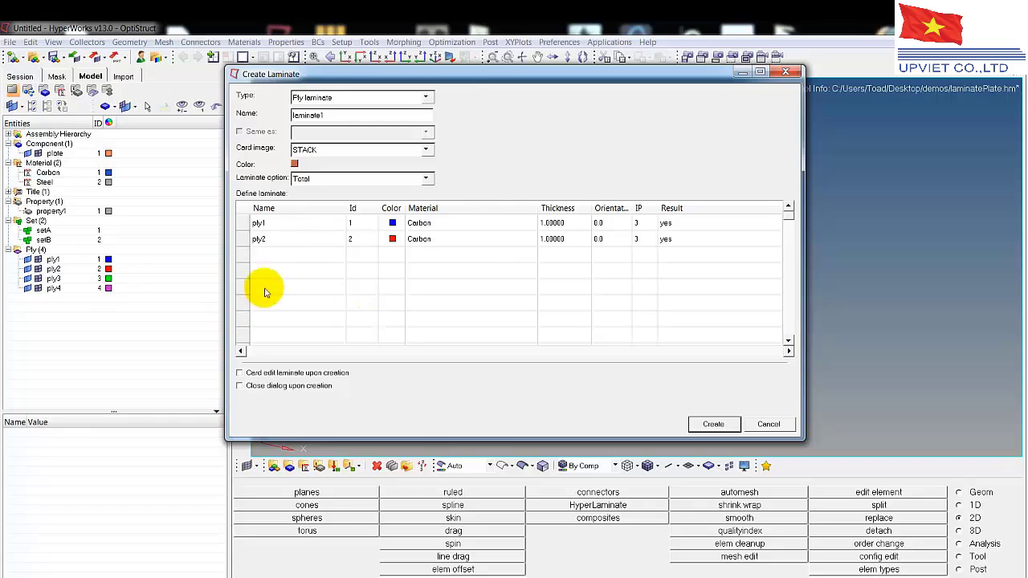
Add ply3 and ply4 as the third and fourth layers in the laminate definition.
left_click(284, 255)
left_click(337, 252)
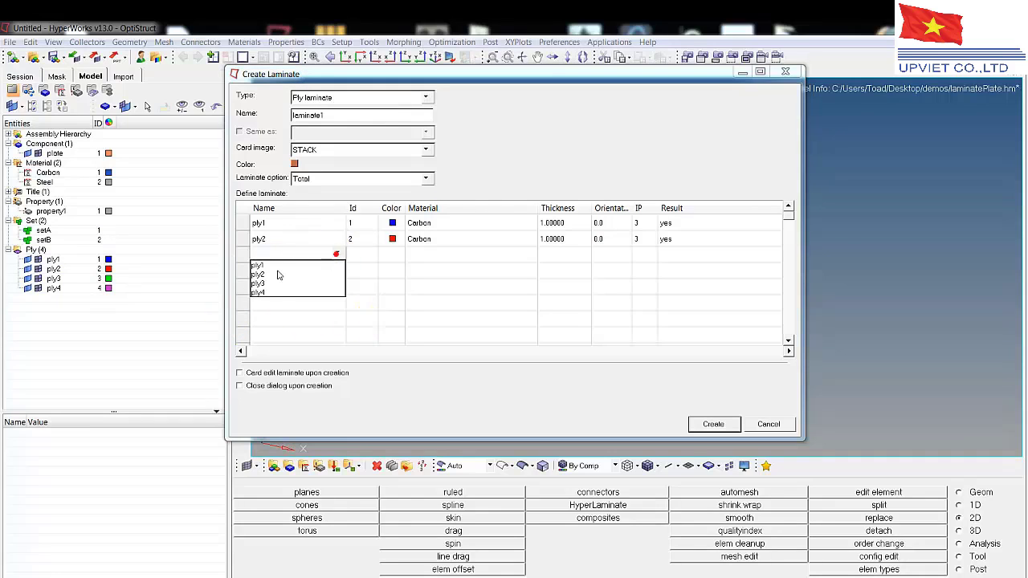
left_click(257, 284)
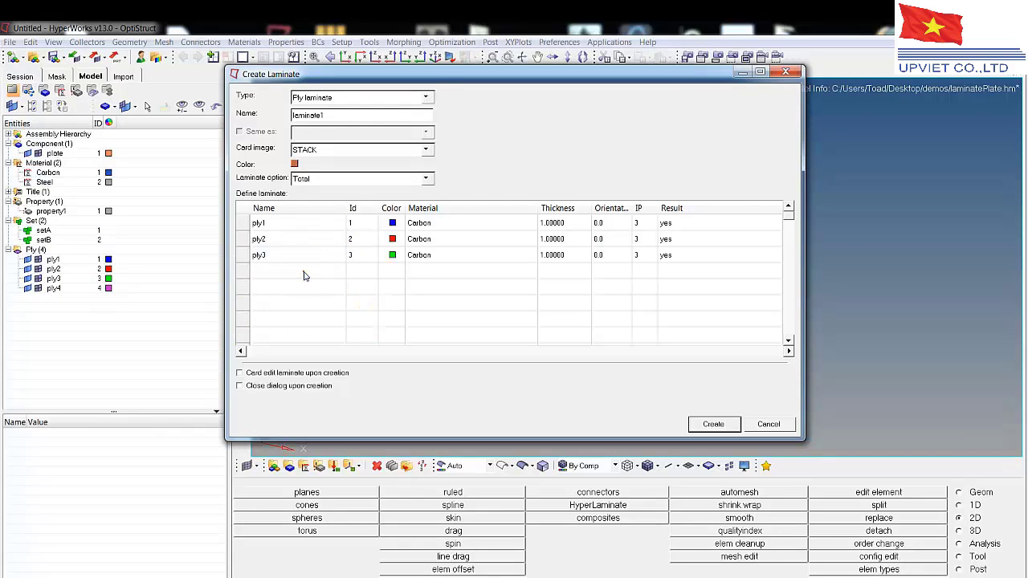
left_click(337, 268)
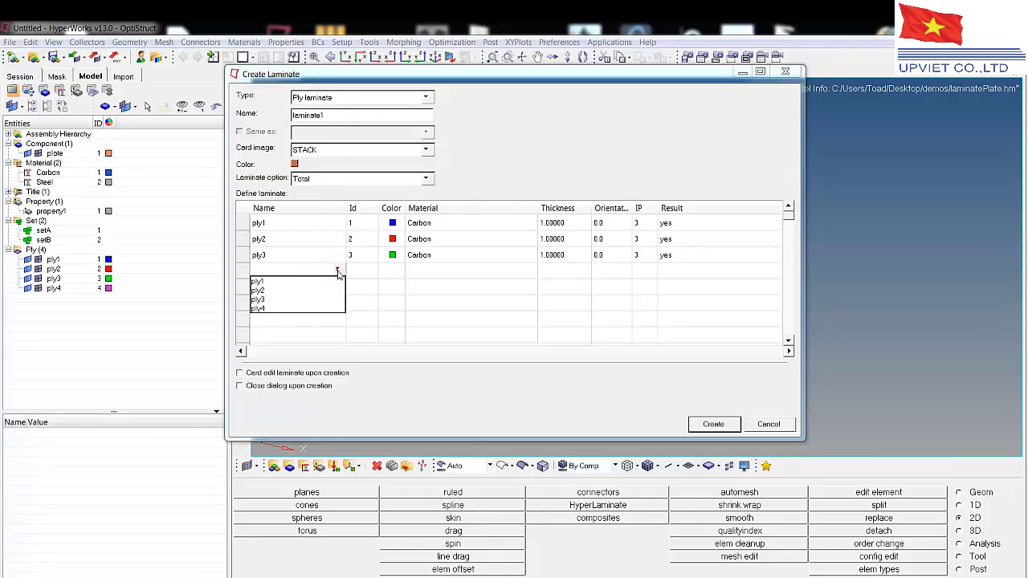
left_click(259, 309)
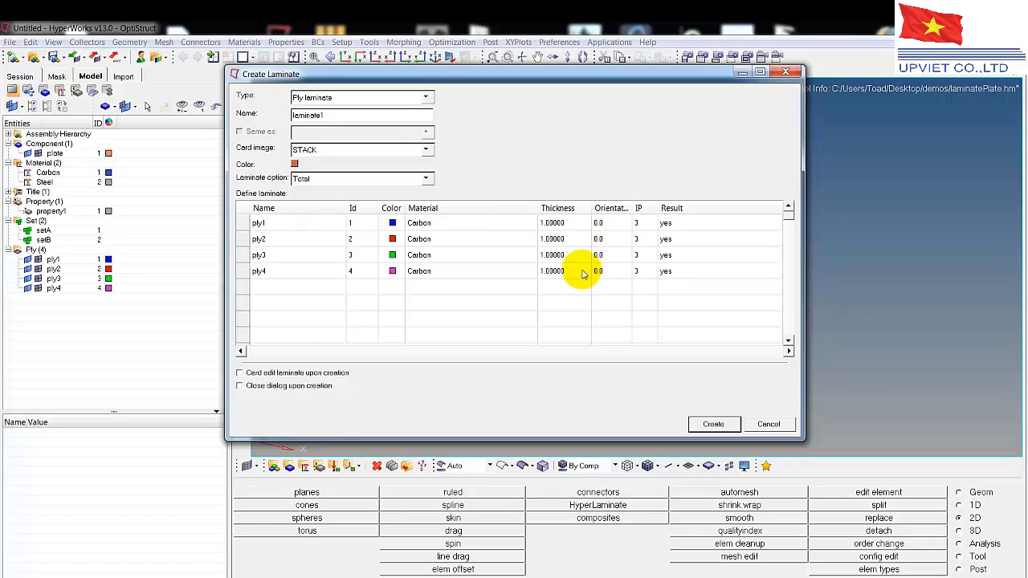
Create the four-ply laminate, finish laminate creation and expand the Laminate group in the model tree.
left_click(711, 426)
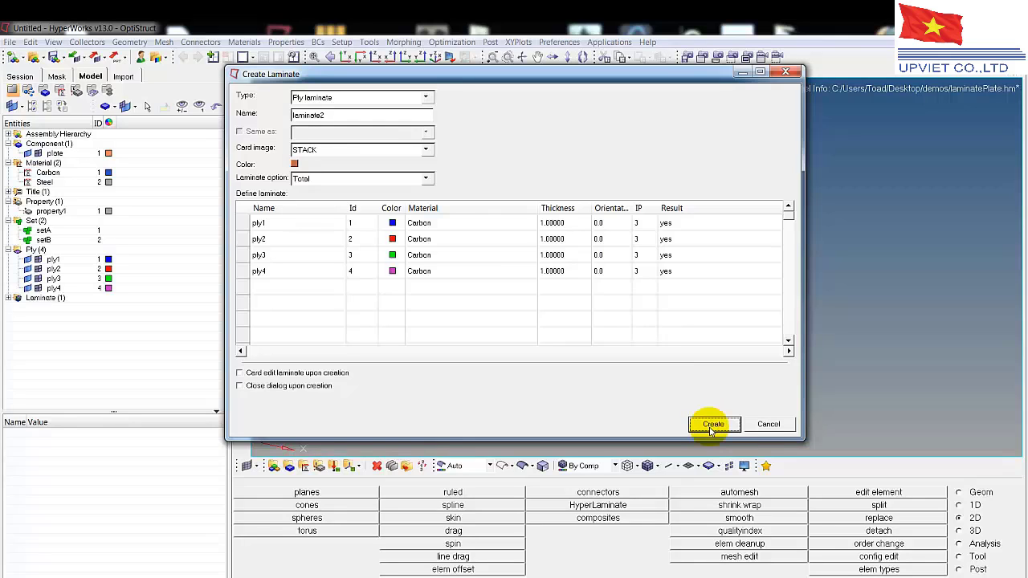
left_click(769, 424)
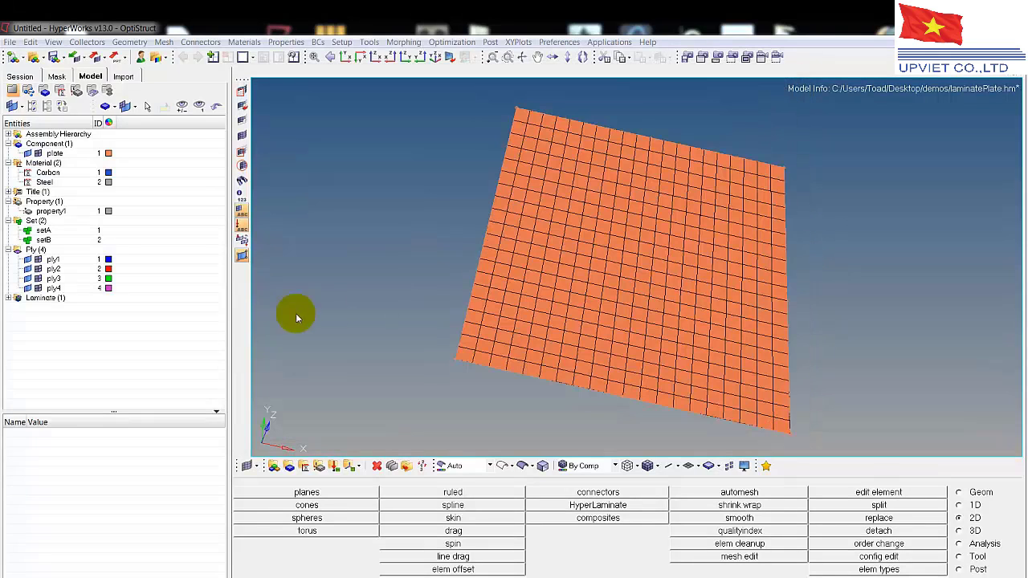
left_click(8, 298)
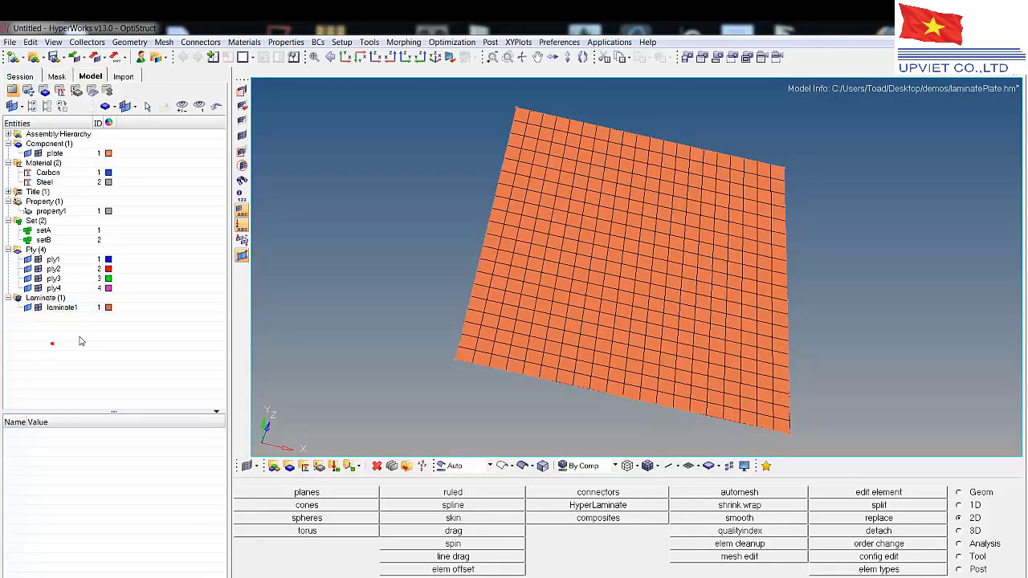
Set the orientation of ply2 to 45 degrees.
left_click(62, 263)
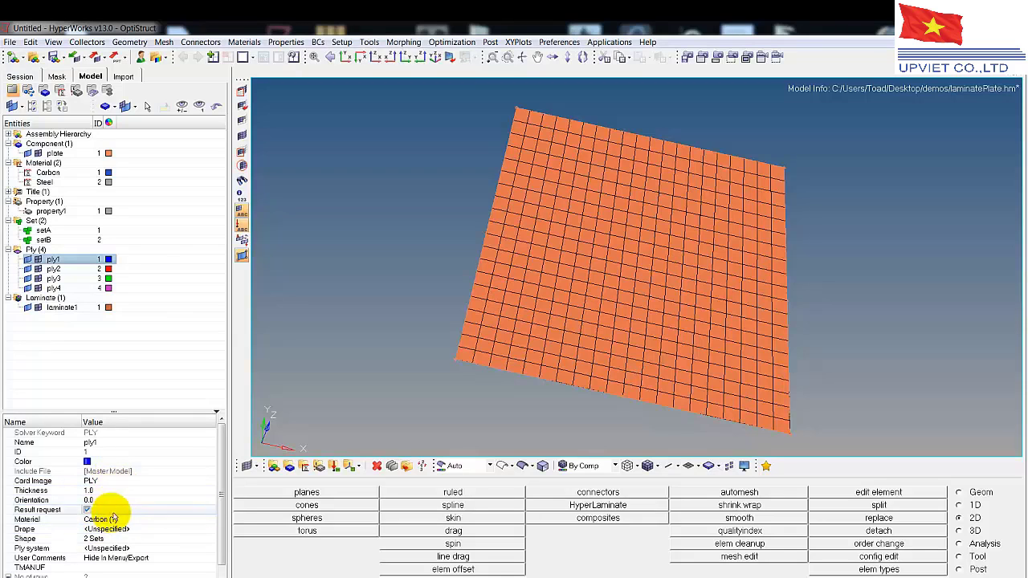
left_click(64, 270)
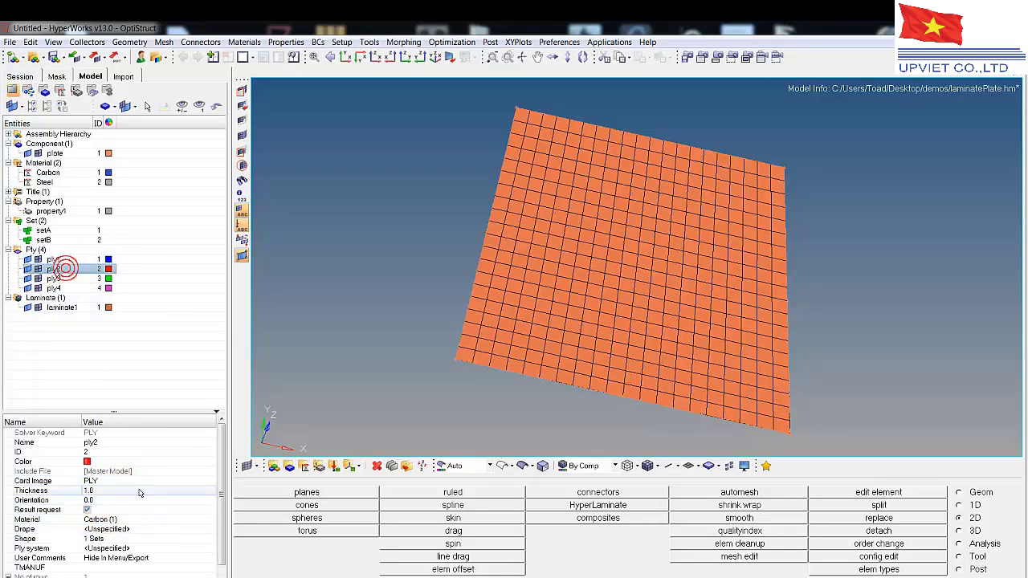
left_click(88, 500)
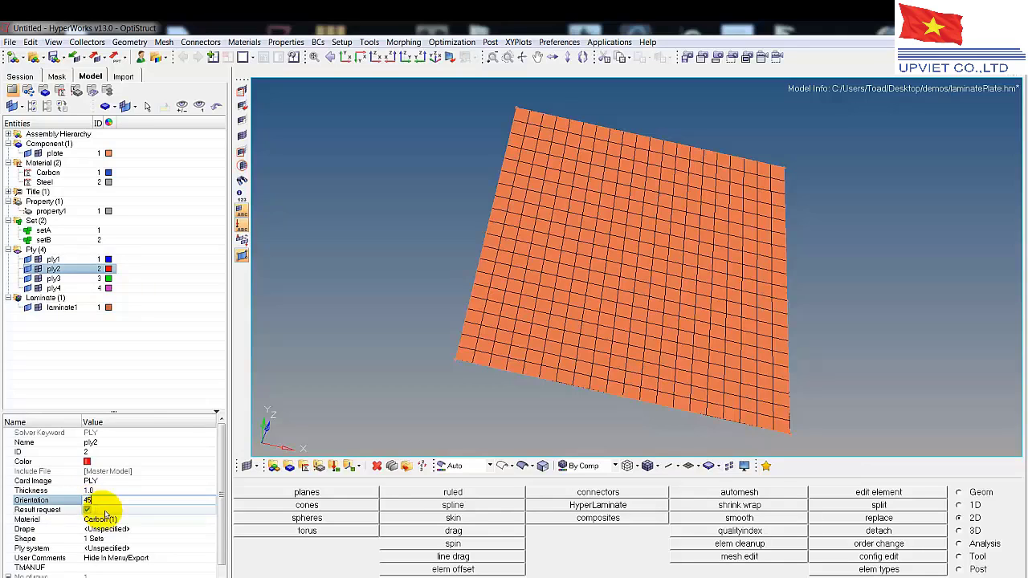
left_click(130, 348)
Set the orientation of ply3 to 45 degrees.
left_click(80, 278)
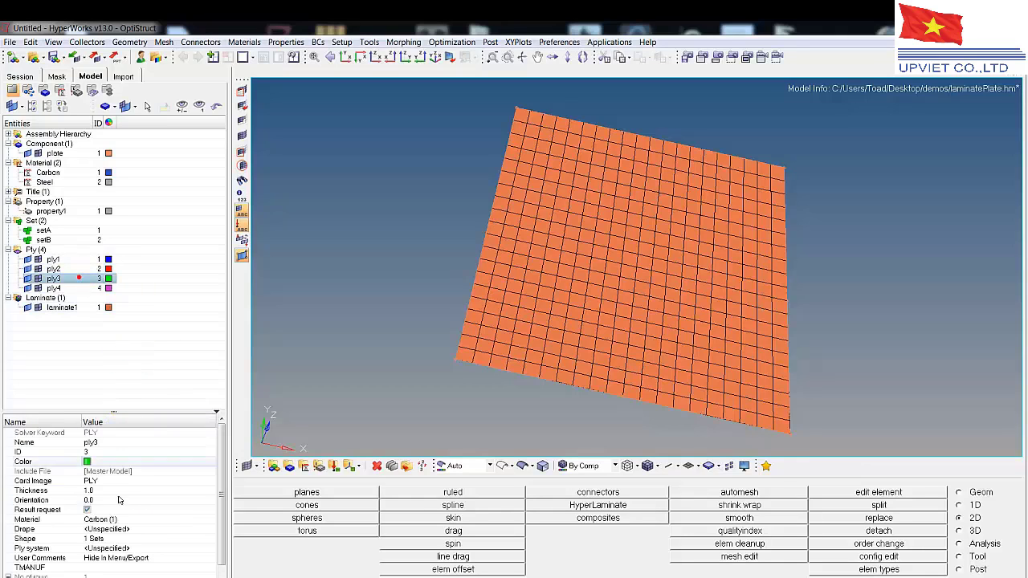
left_click(87, 501)
left_click(94, 501)
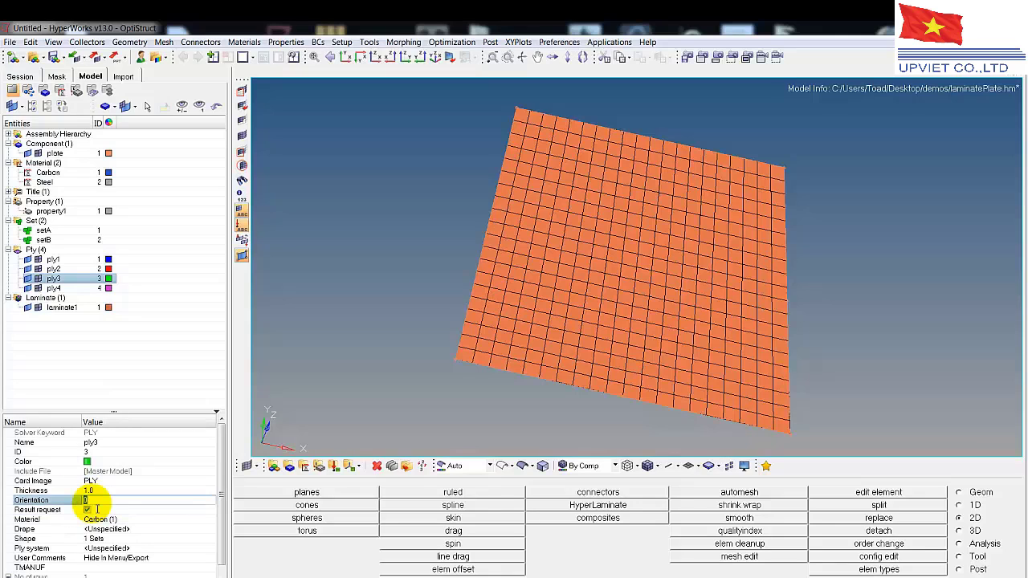
key("Return")
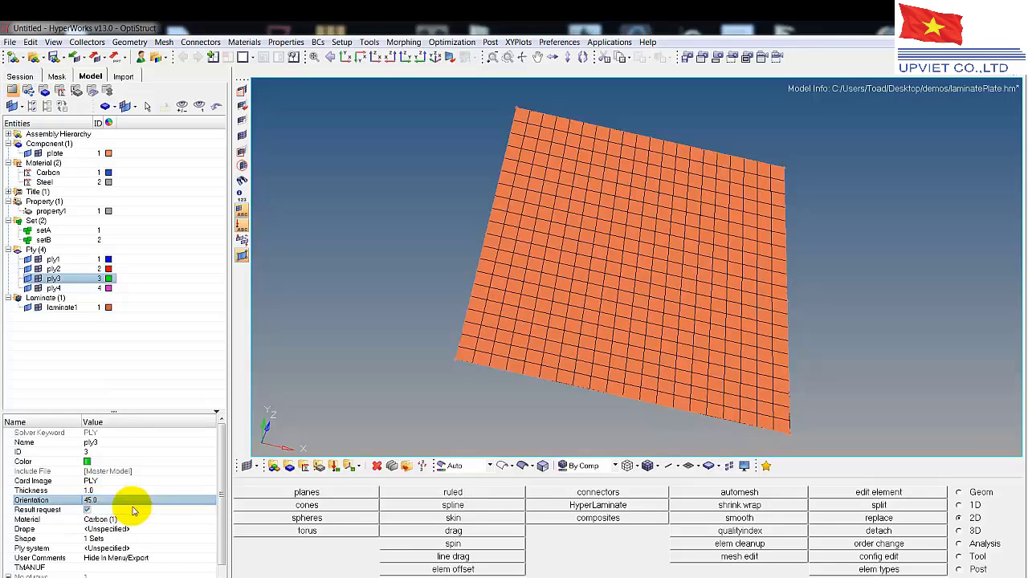